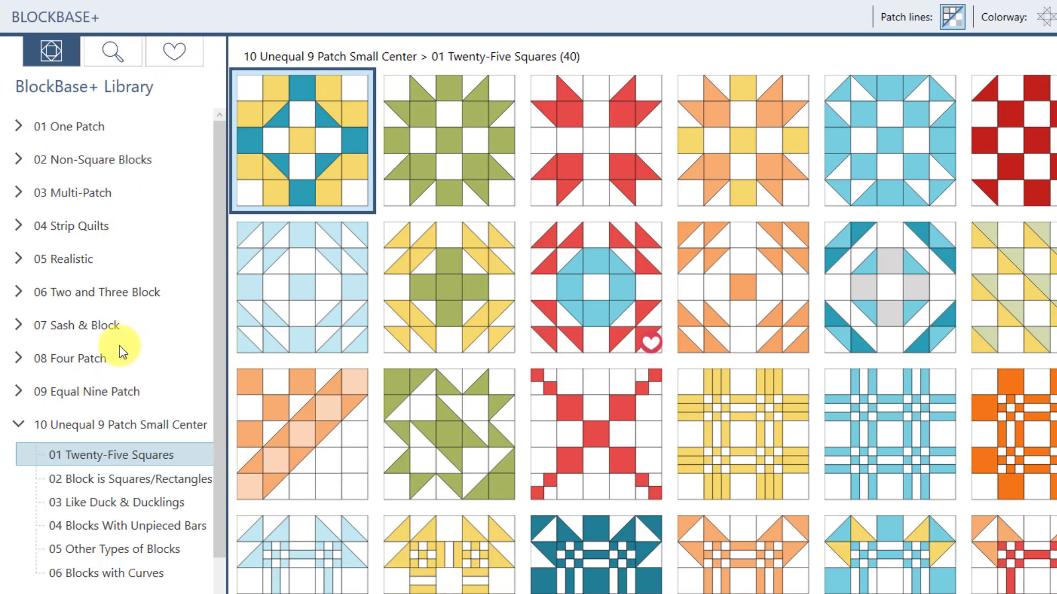
Browse the 09 Equal Nine Patch, 08 Four Patch and 07 Sash & Block sub-categories
click(19, 423)
click(20, 392)
click(78, 428)
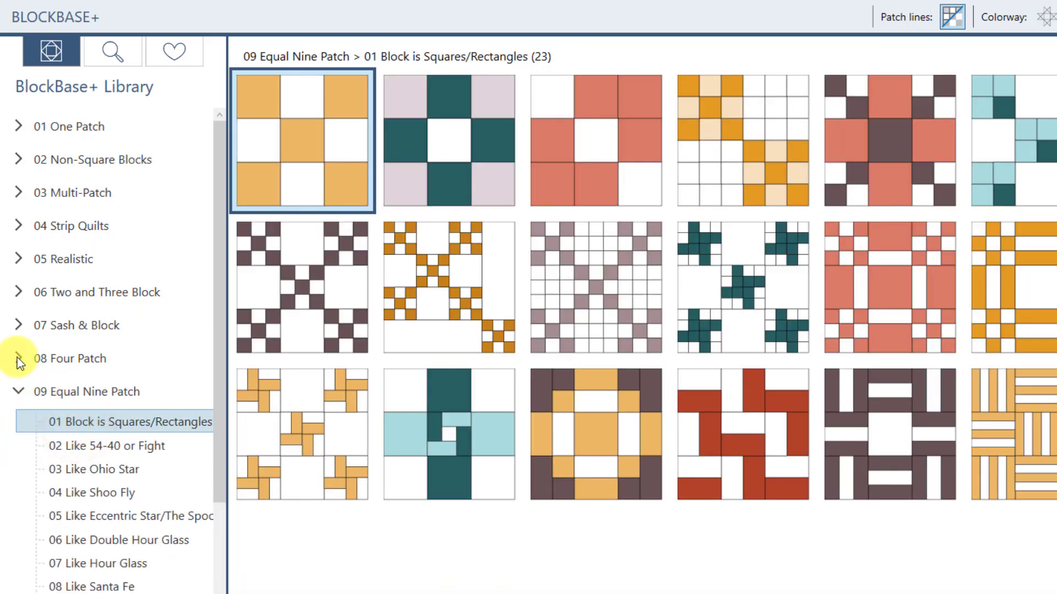
click(18, 358)
click(76, 389)
click(79, 417)
click(81, 436)
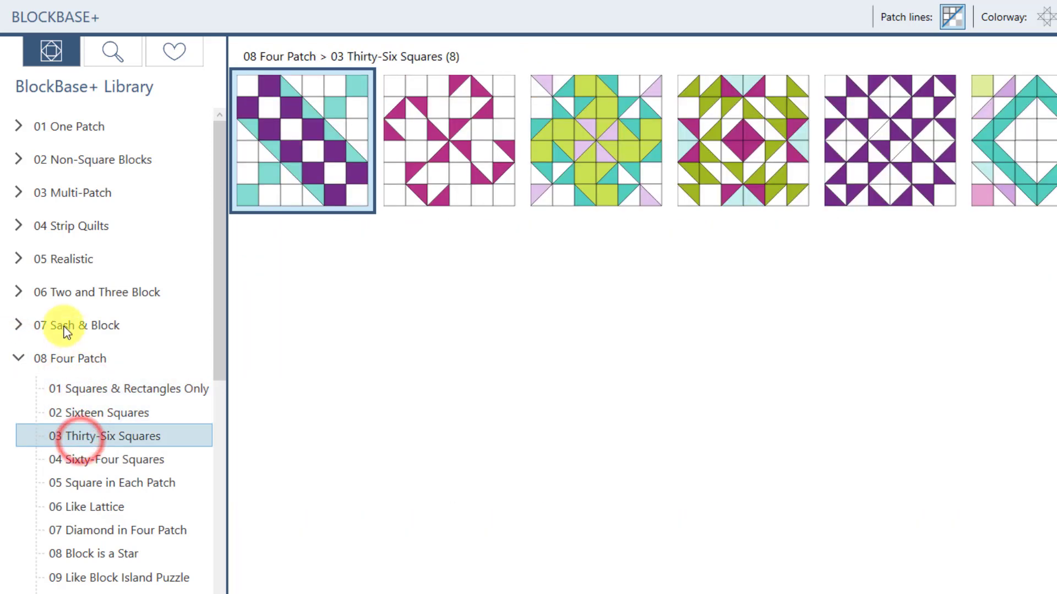
click(64, 325)
click(70, 363)
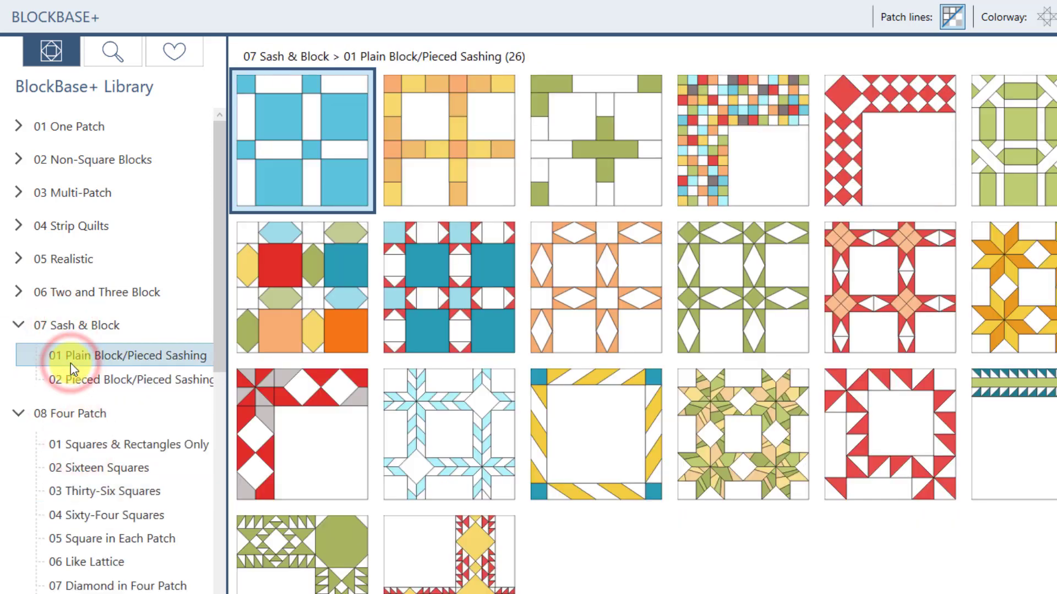
click(62, 324)
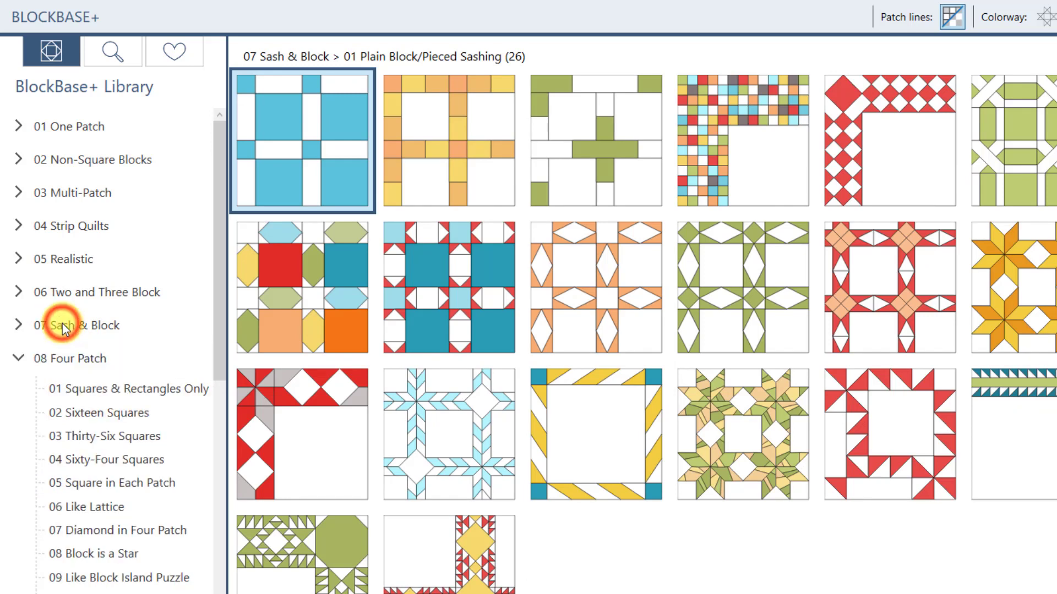
Collapse those categories and return to 10 Unequal 9 Patch Small Center > Twenty-Five Squares
scroll(60, 356, down, 2)
click(64, 358)
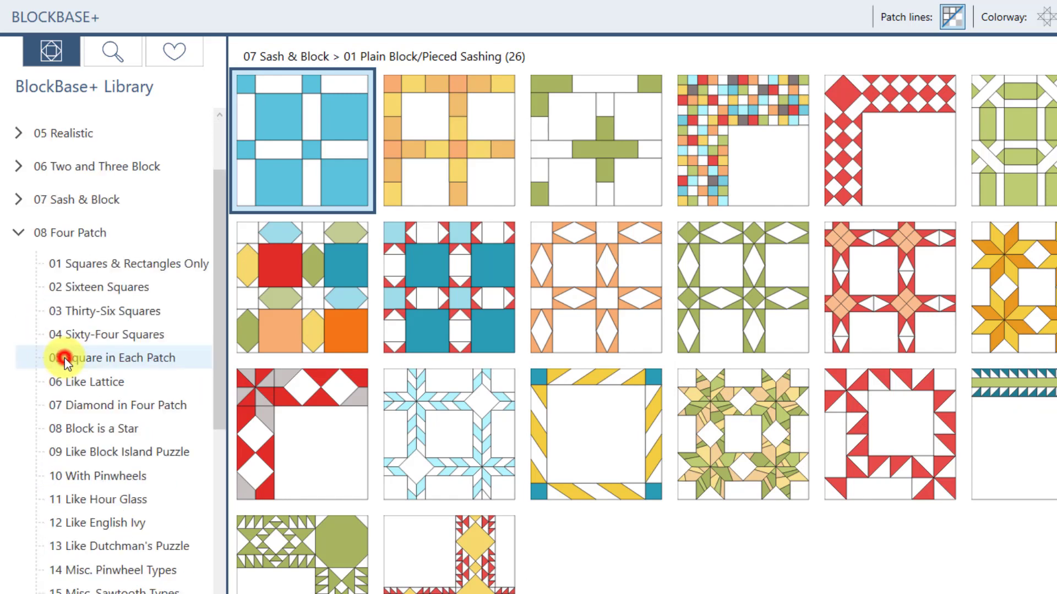
click(73, 234)
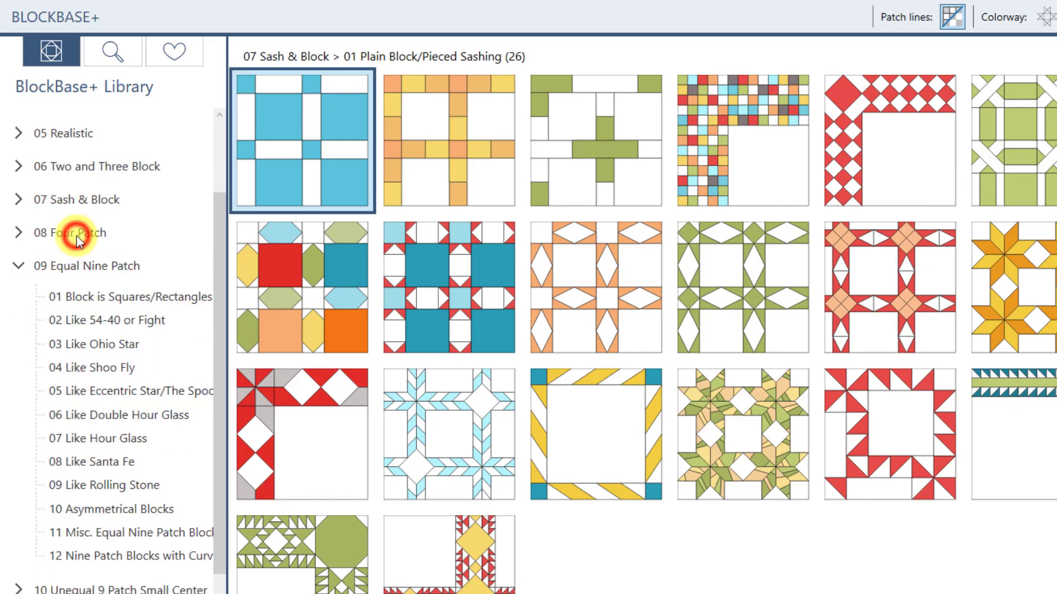
click(18, 265)
click(18, 299)
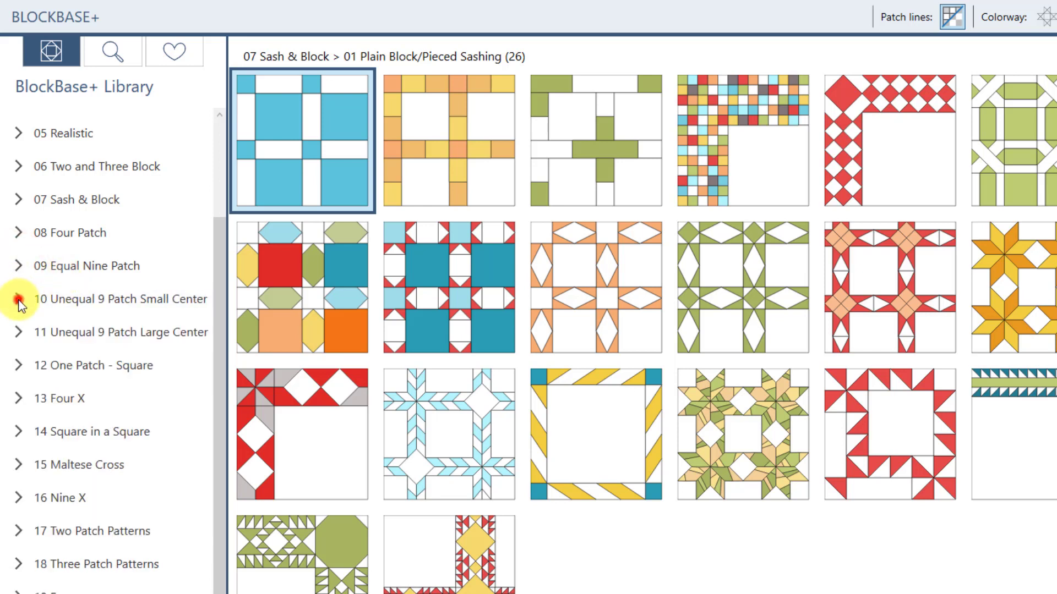
click(86, 332)
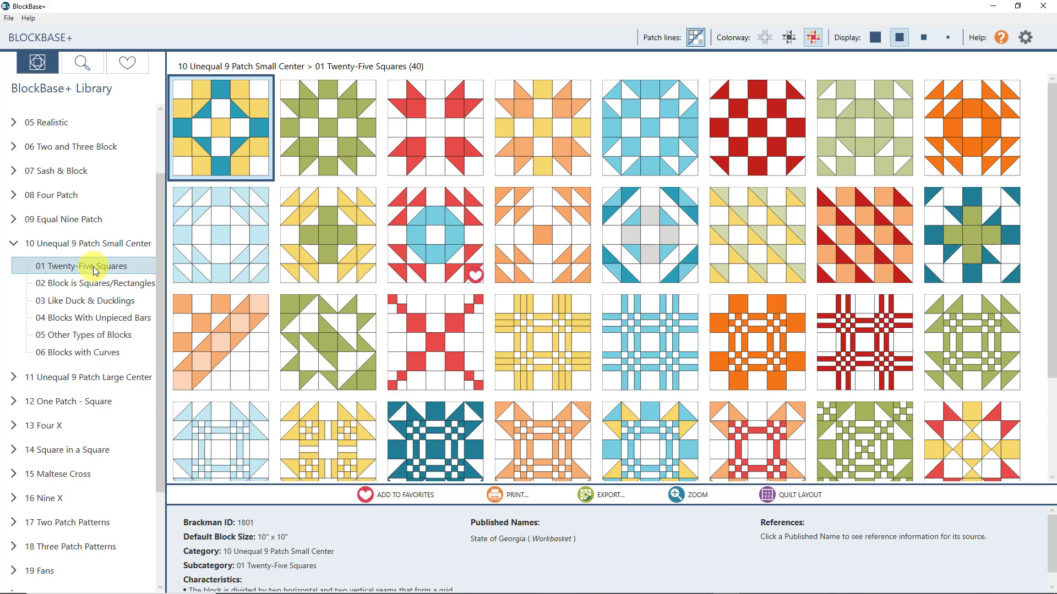
scroll(61, 360, up, 2)
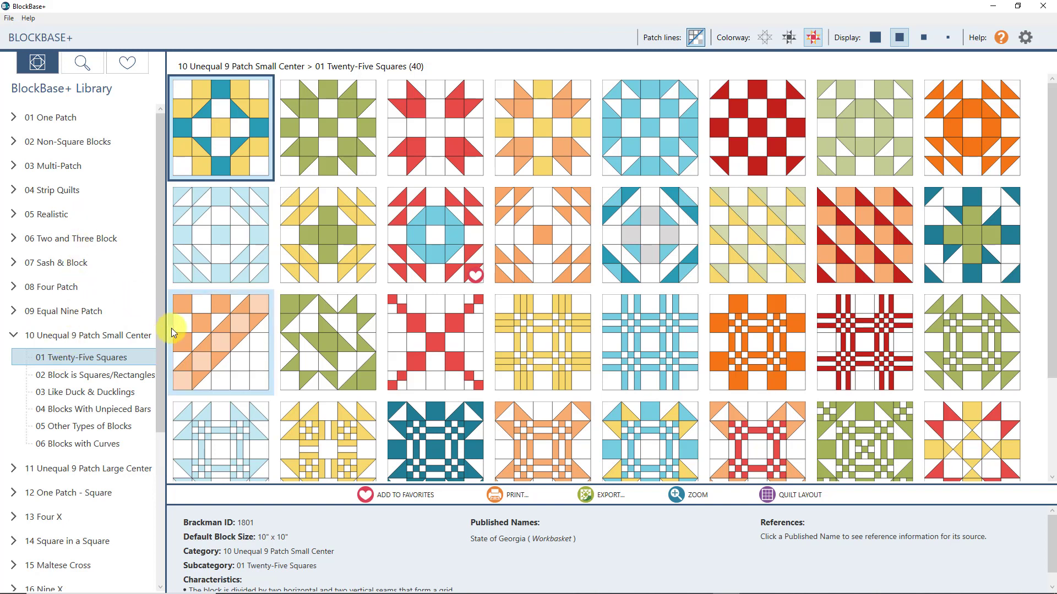
Resize the library panel with the sidebar splitter, ending slightly wider than before
drag(166, 330, 215, 332)
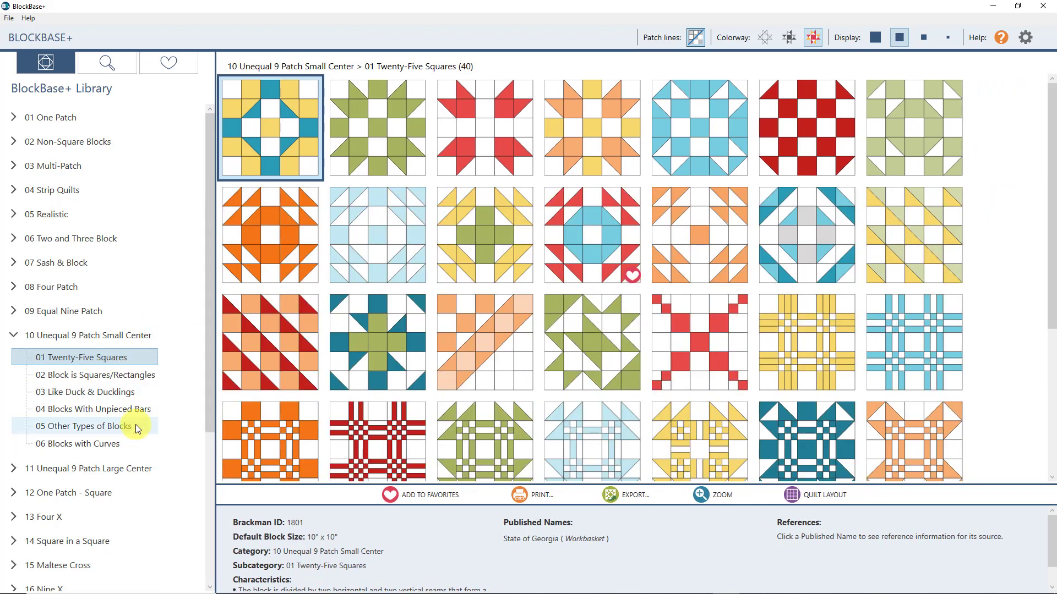
scroll(135, 421, down, 5)
scroll(137, 415, up, 4)
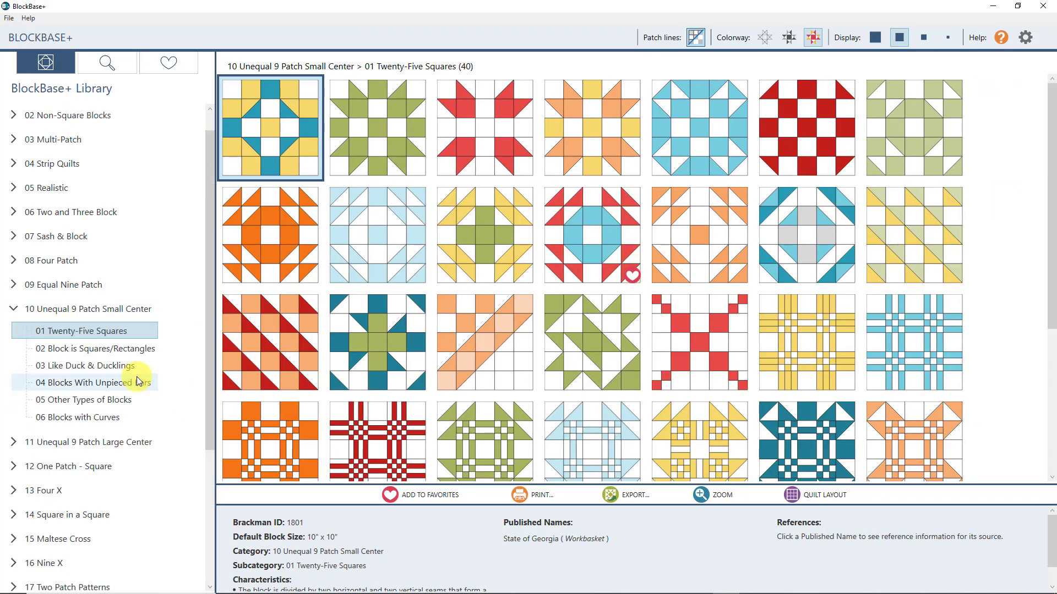
drag(215, 351, 165, 350)
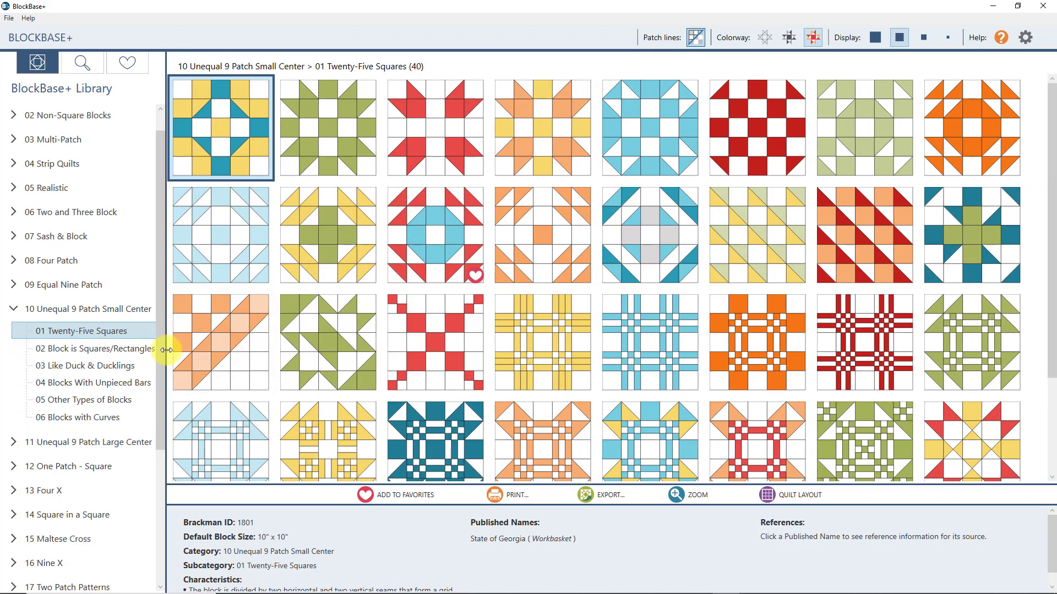
mouse_move(167, 350)
mouse_down()
mouse_move(183, 347)
mouse_move(171, 348)
mouse_up()
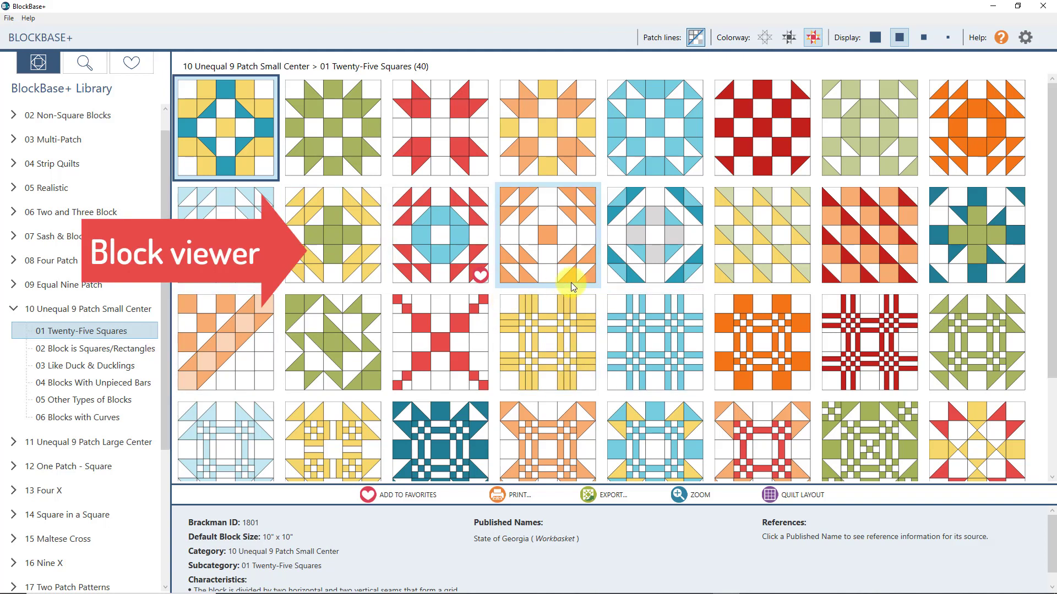
scroll(571, 284, down, 2)
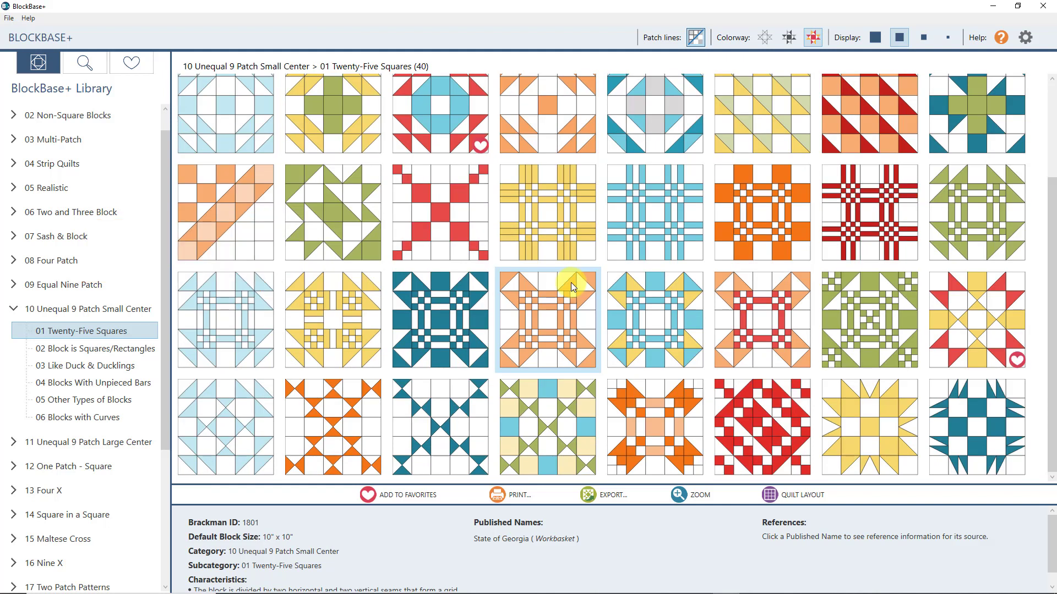
scroll(570, 282, up, 2)
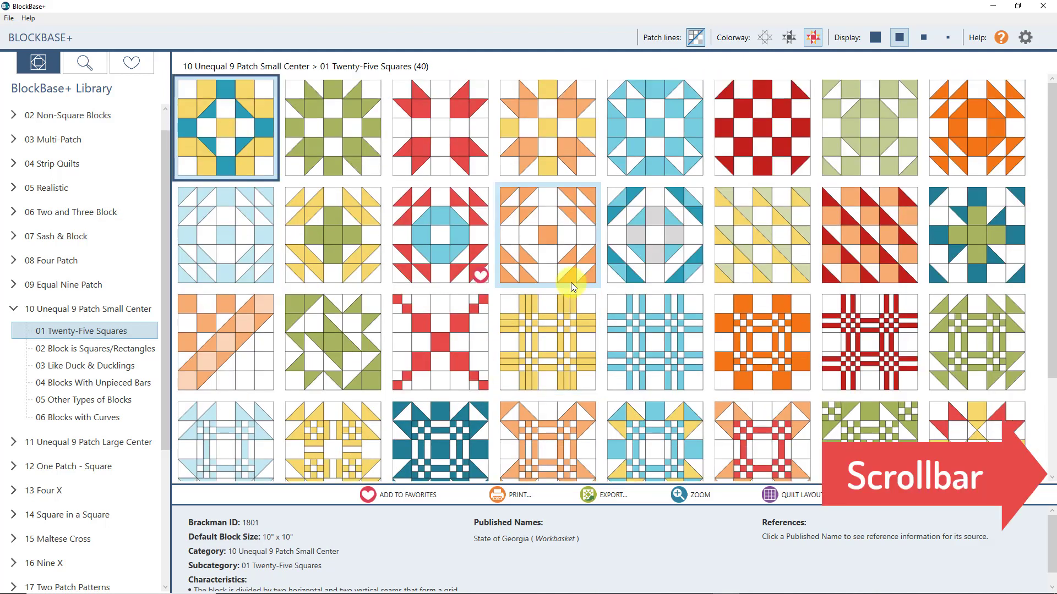
Select the green star block, then move with arrow keys to blue block 1812b
click(349, 147)
key(Right)
key(Right)
key(Right)
key(Down)
key(Left)
key(Left)
key(Down)
key(Right)
key(Right)
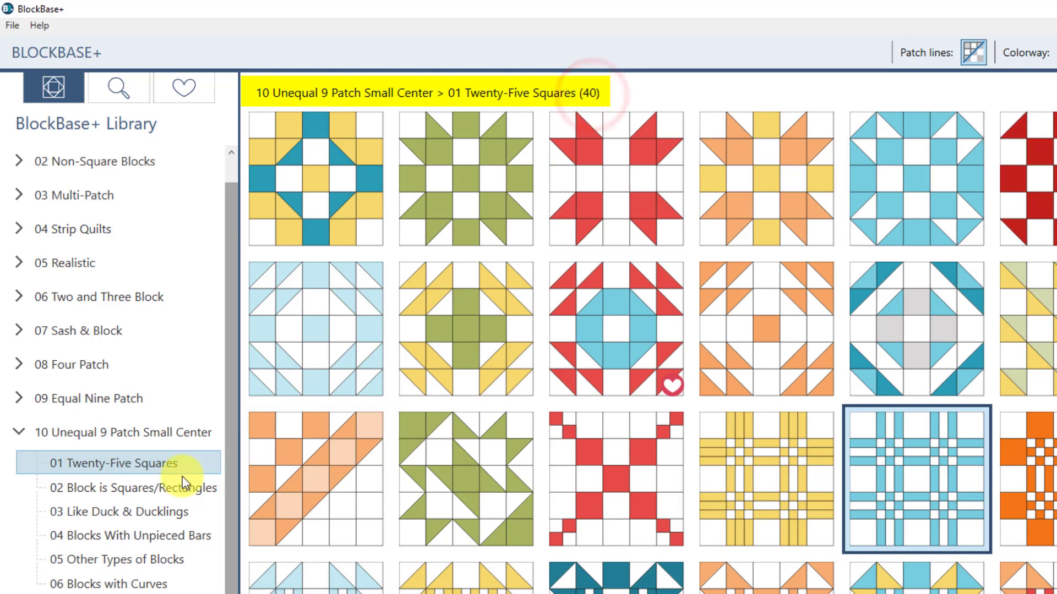
Select the first block, then show 02 Block is Squares/Rectangles and 03 Like Duck & Ducklings
click(141, 465)
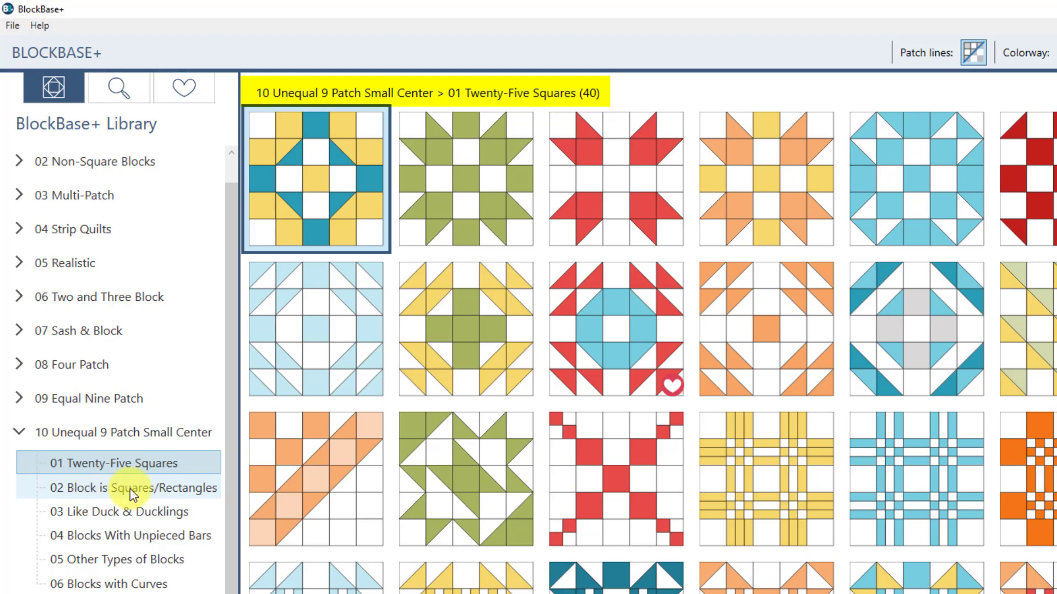
click(168, 493)
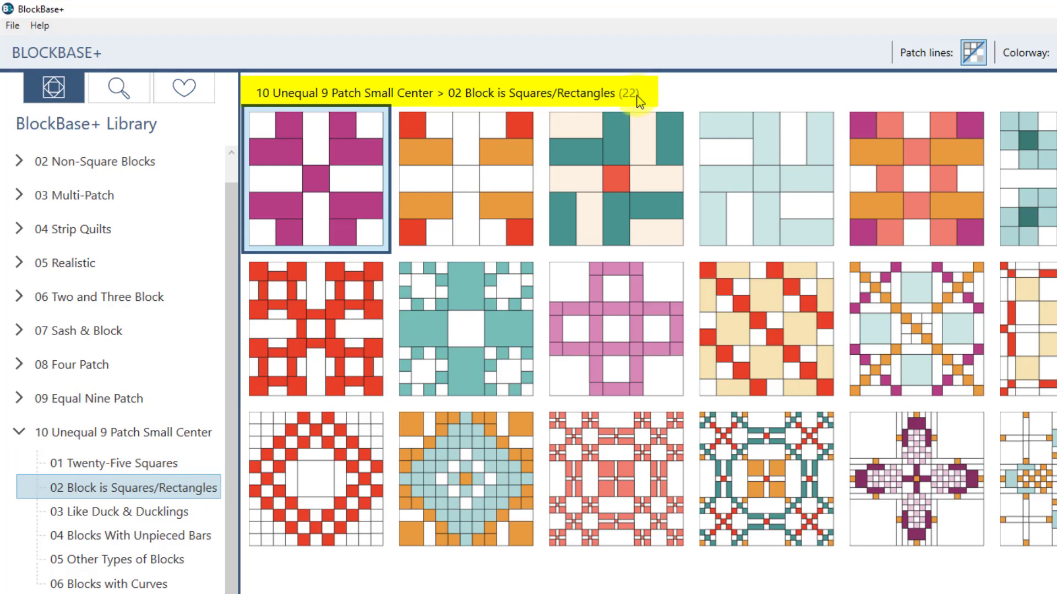
click(174, 515)
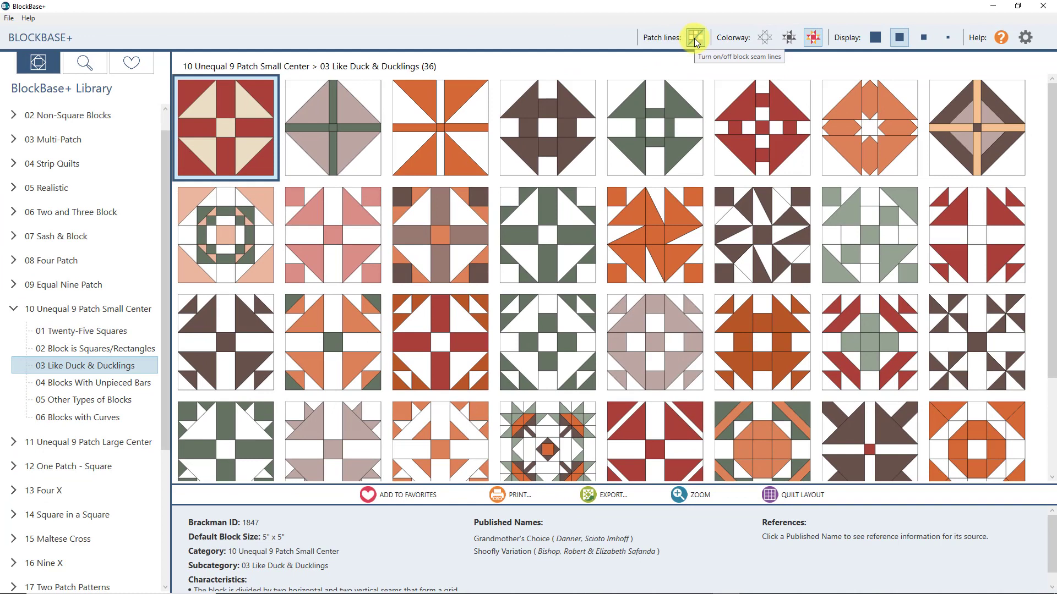
click(696, 41)
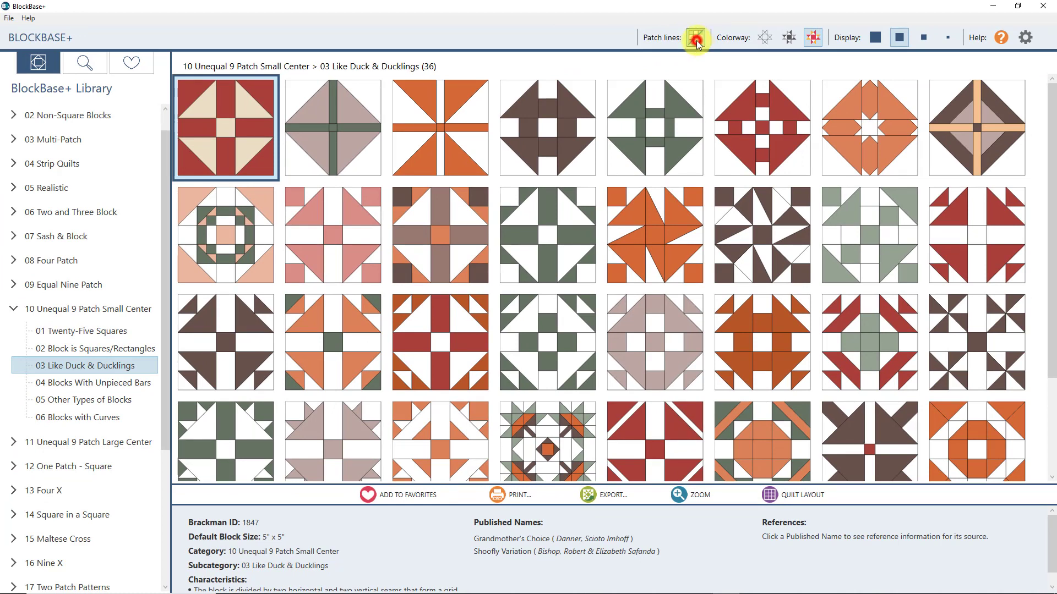
scroll(629, 243, down, 2)
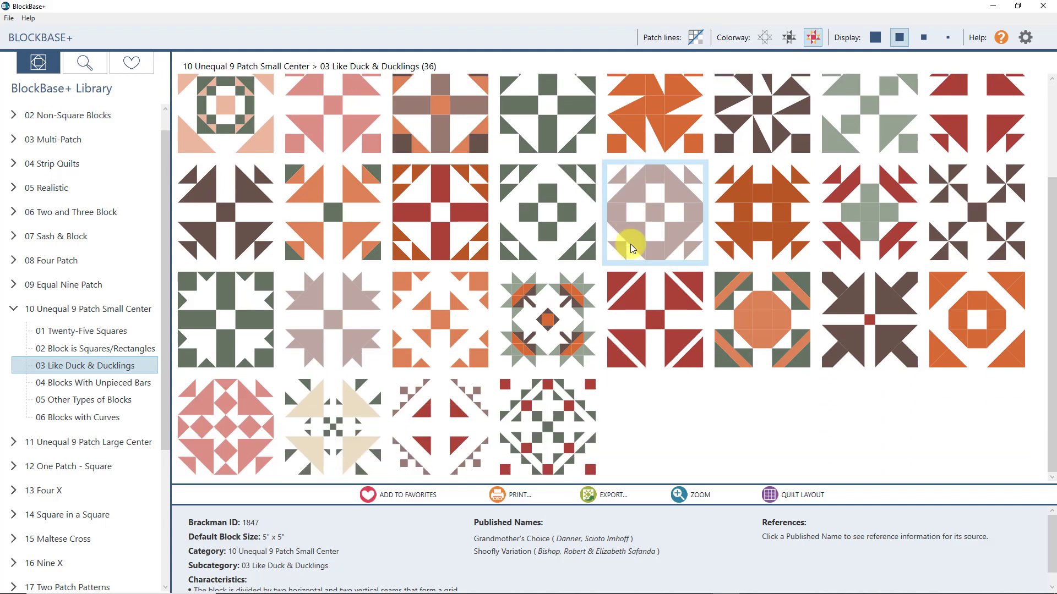
scroll(631, 244, up, 2)
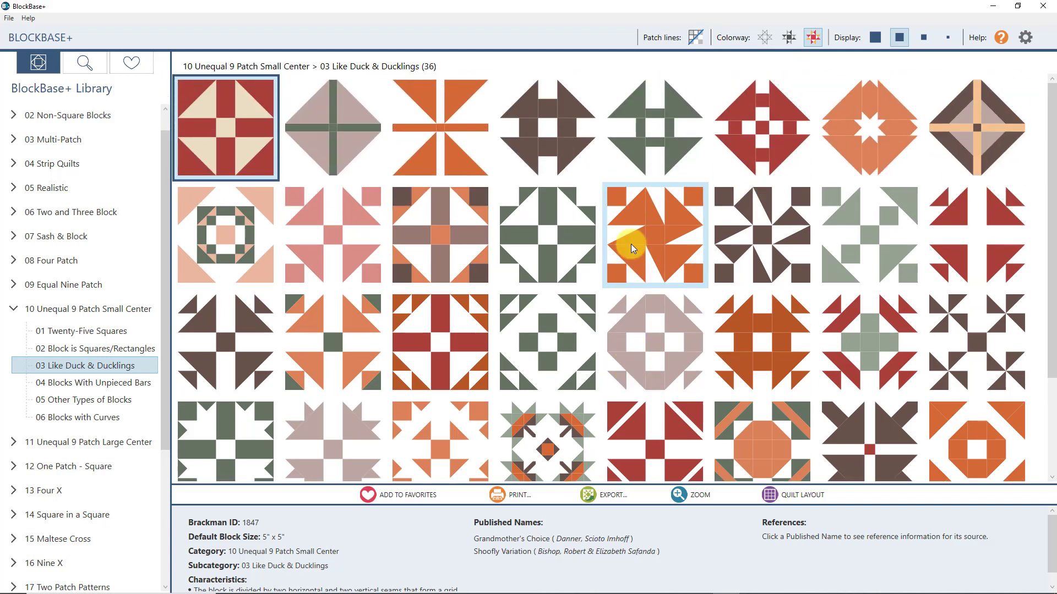
click(694, 39)
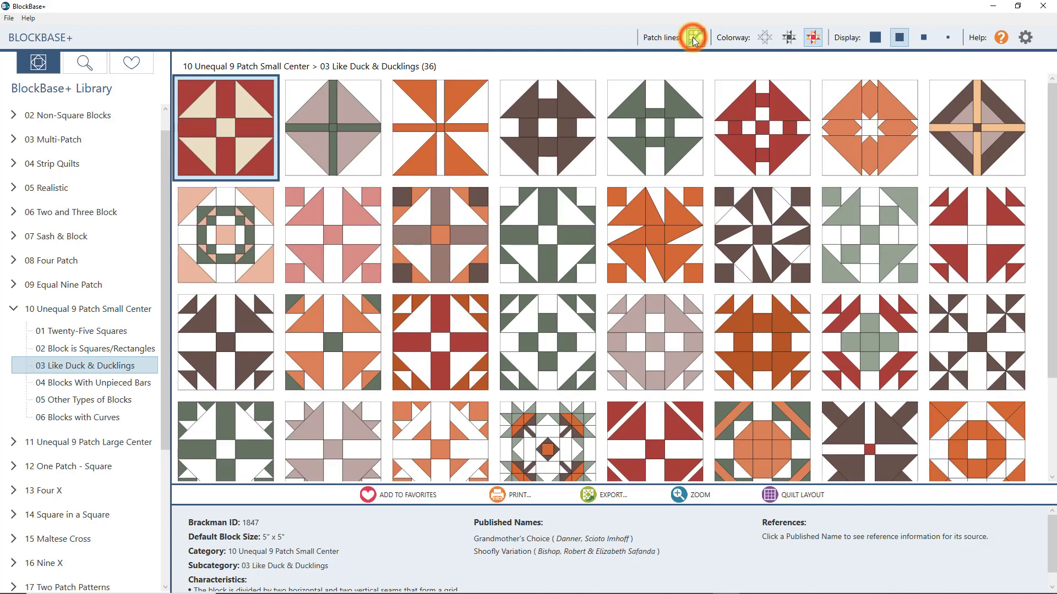
click(766, 39)
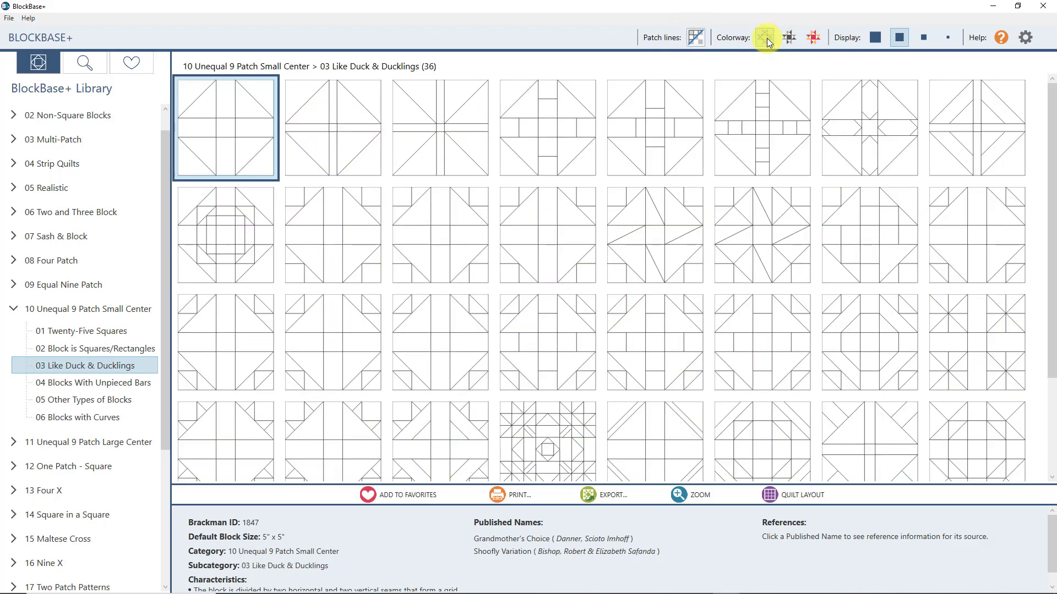
click(788, 38)
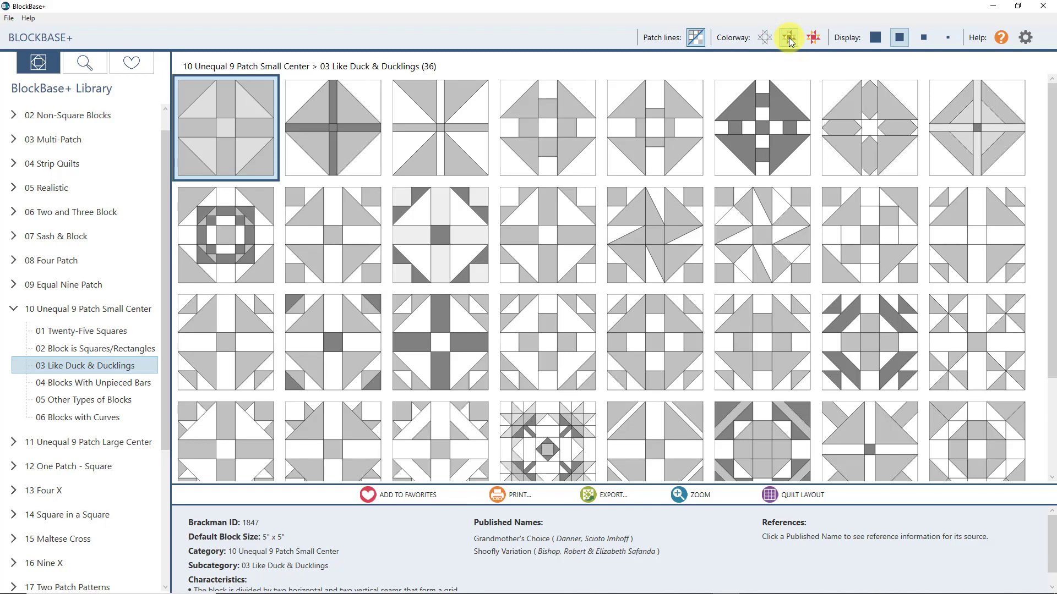
click(817, 43)
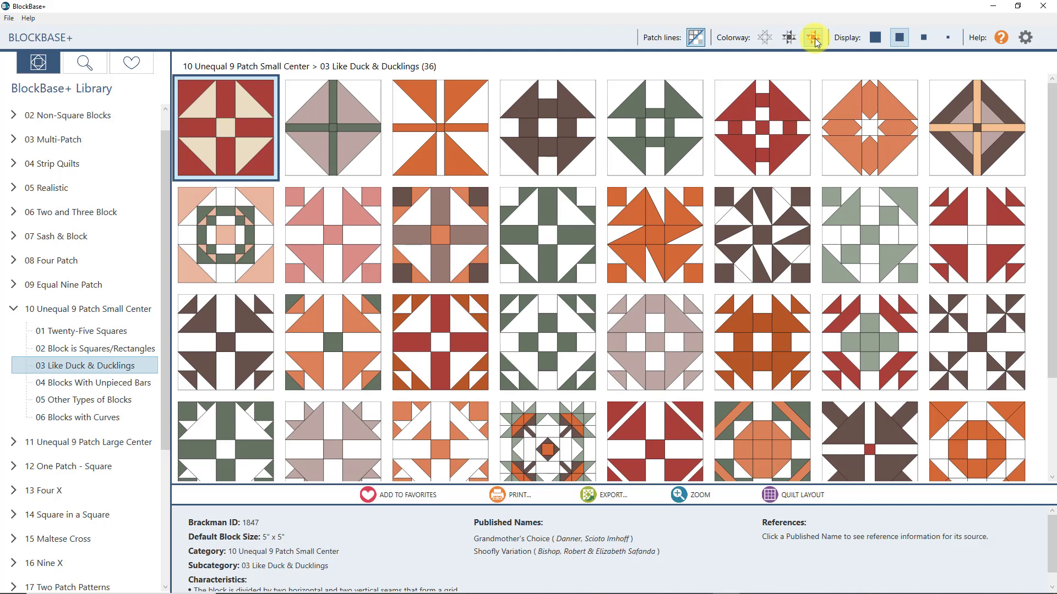
click(875, 38)
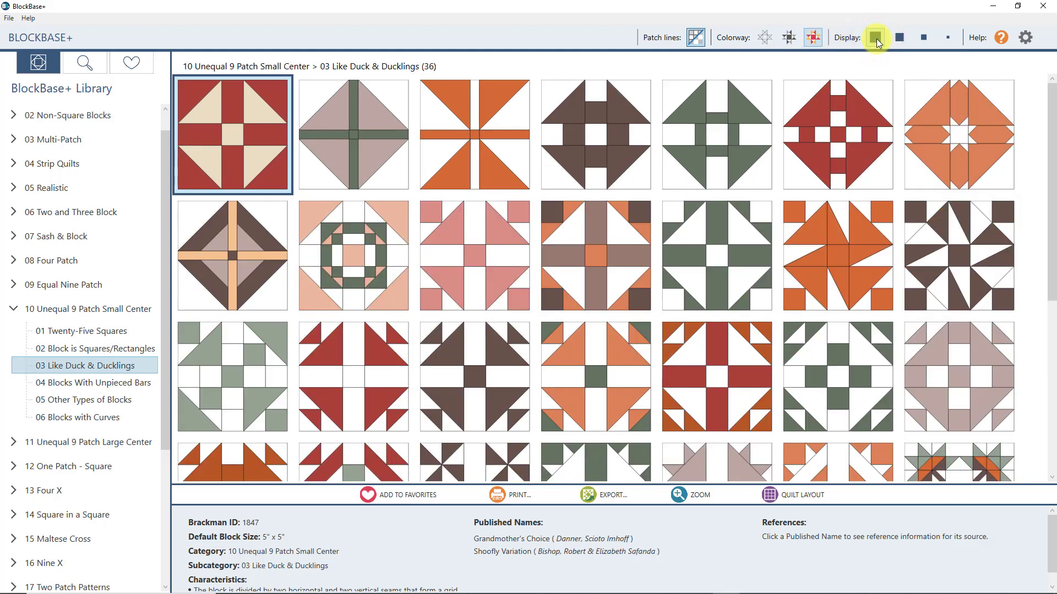
click(899, 38)
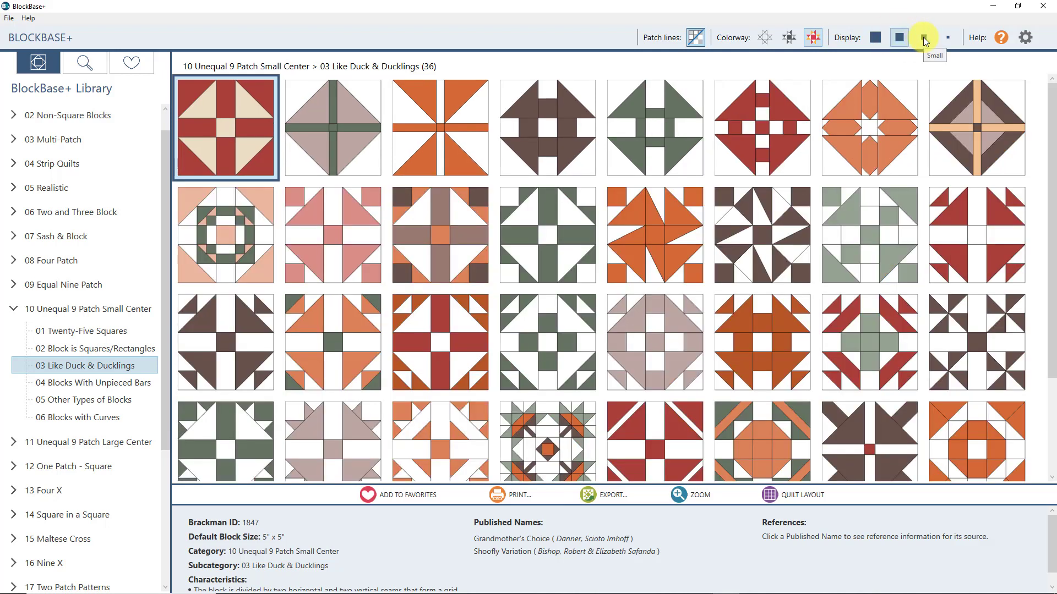
click(924, 39)
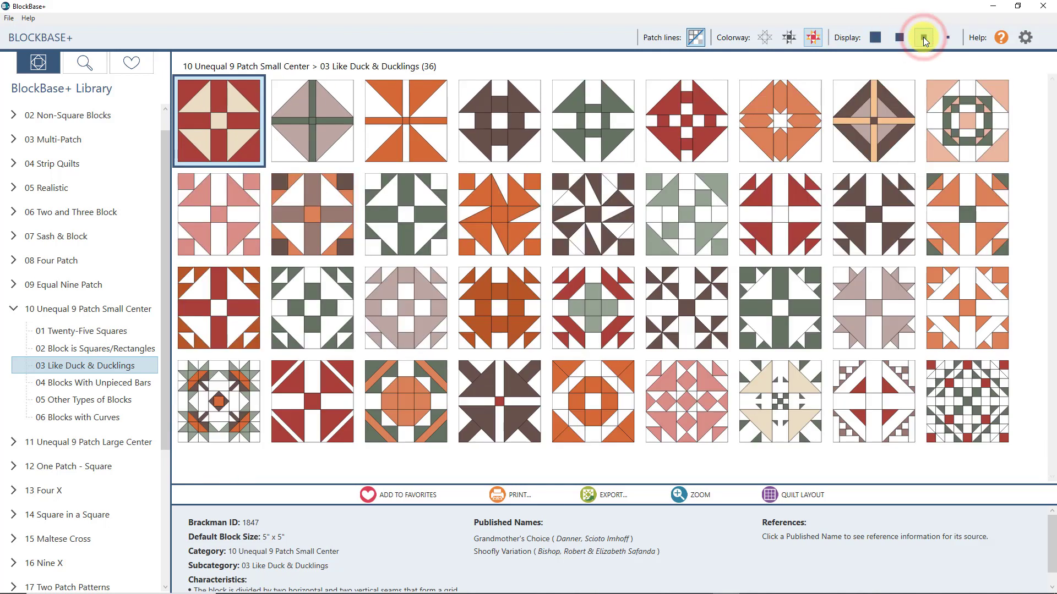
click(948, 39)
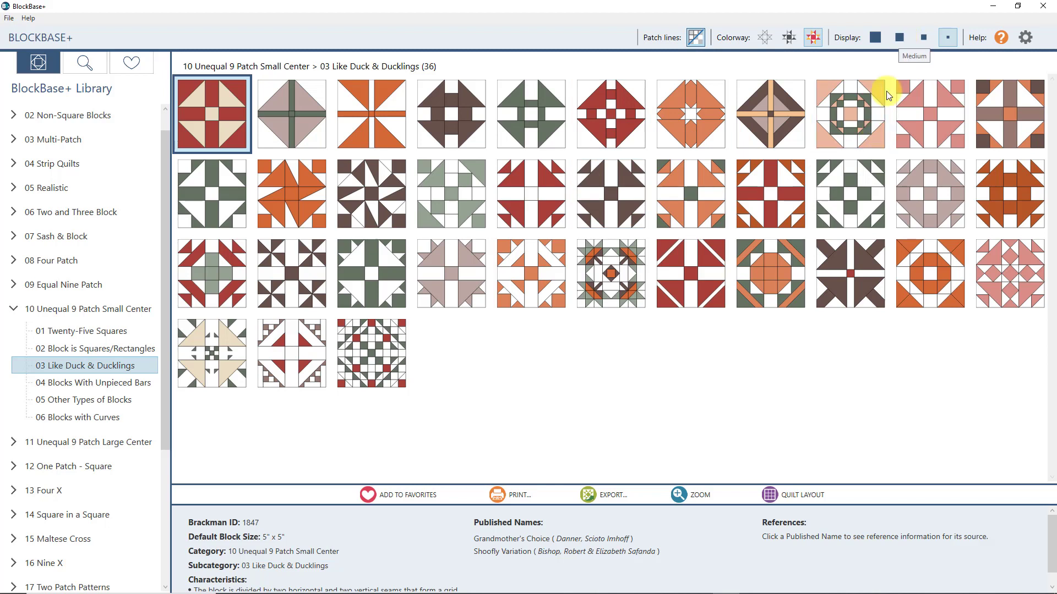
click(900, 38)
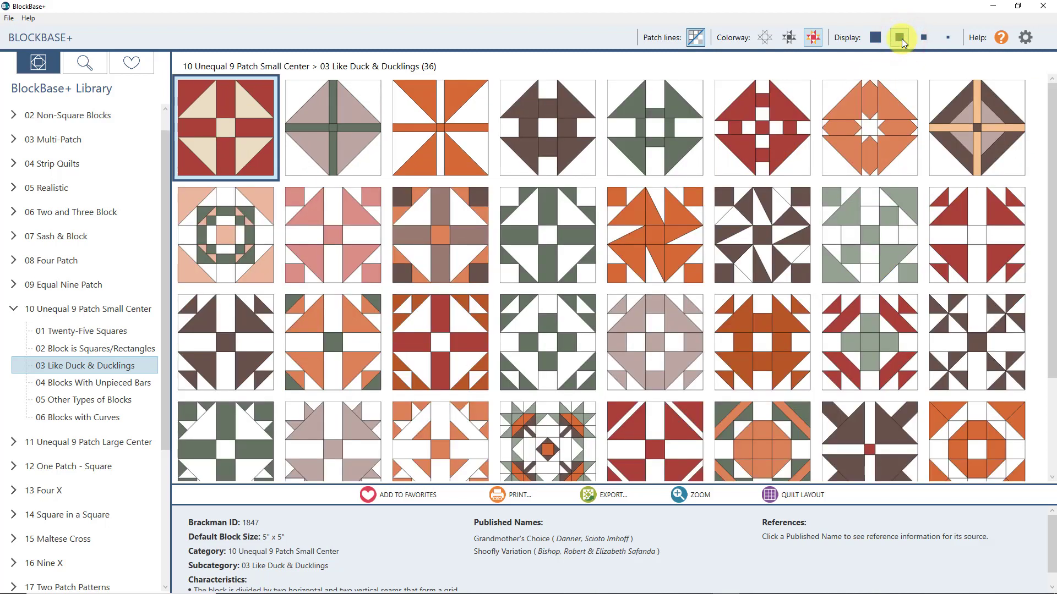
click(1025, 39)
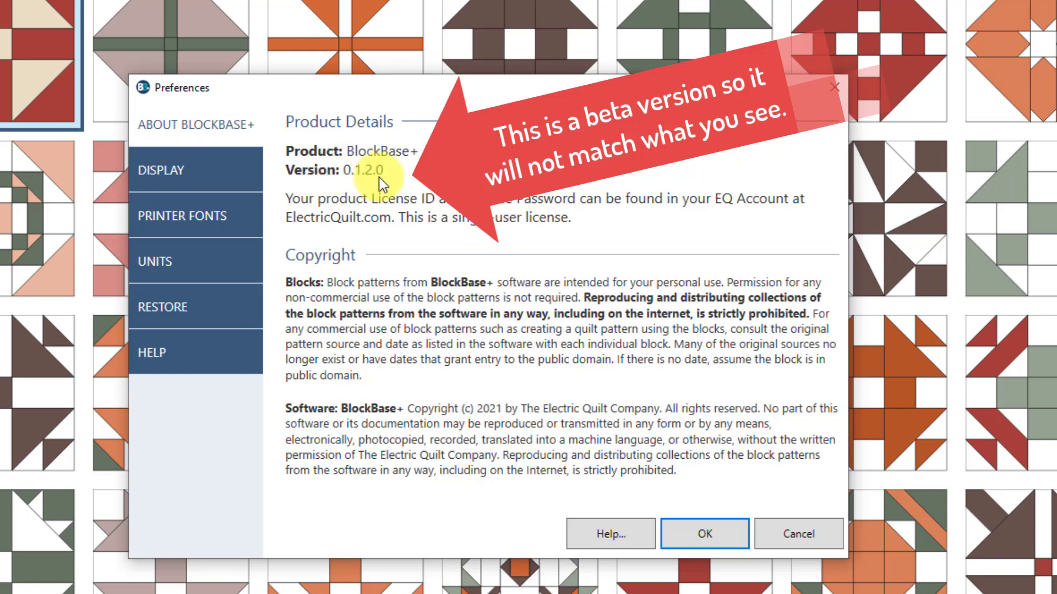
click(187, 169)
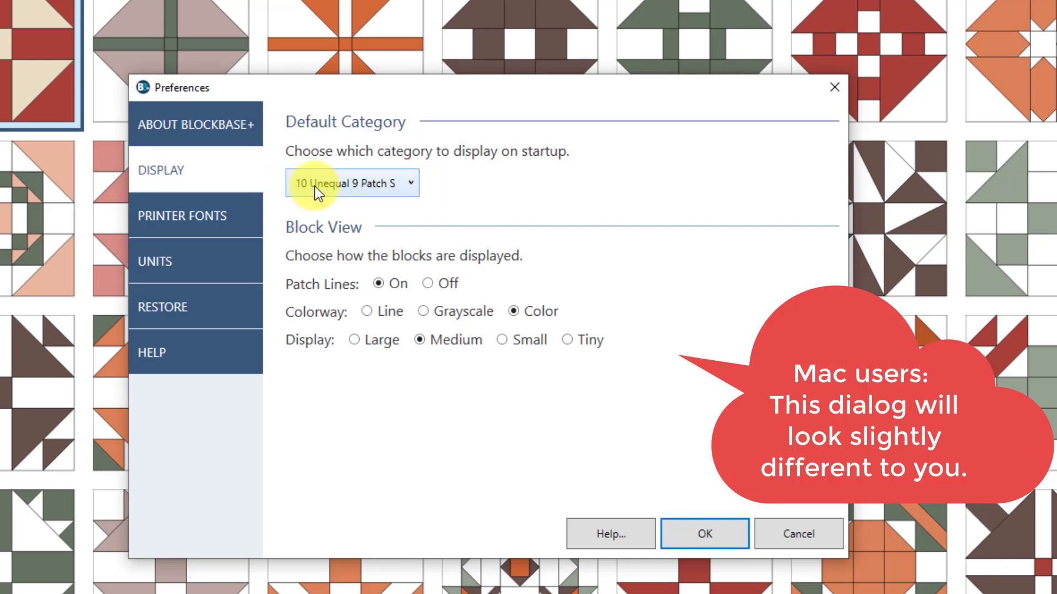
click(411, 186)
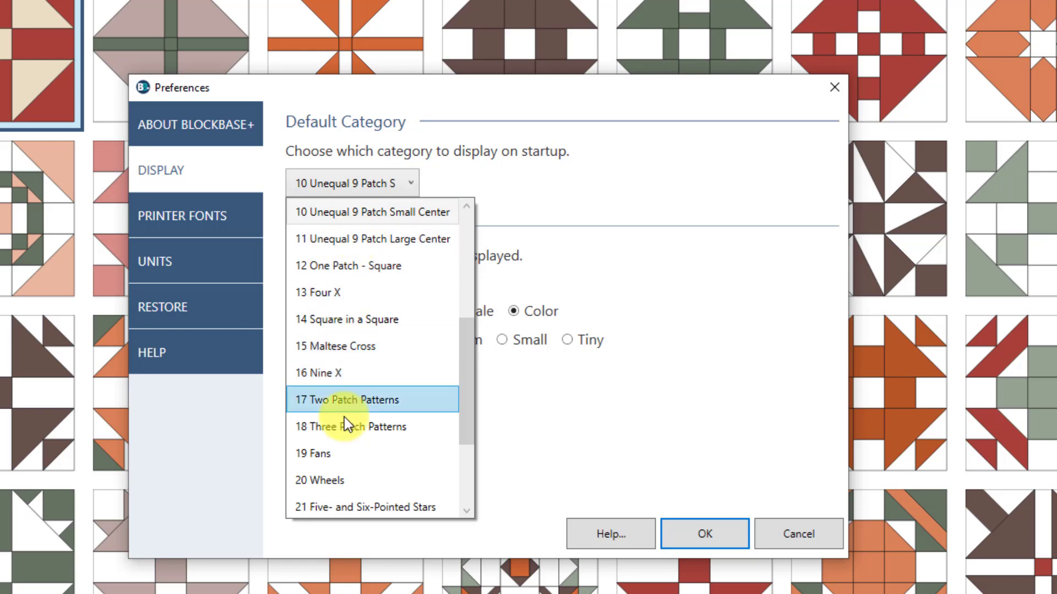
click(462, 172)
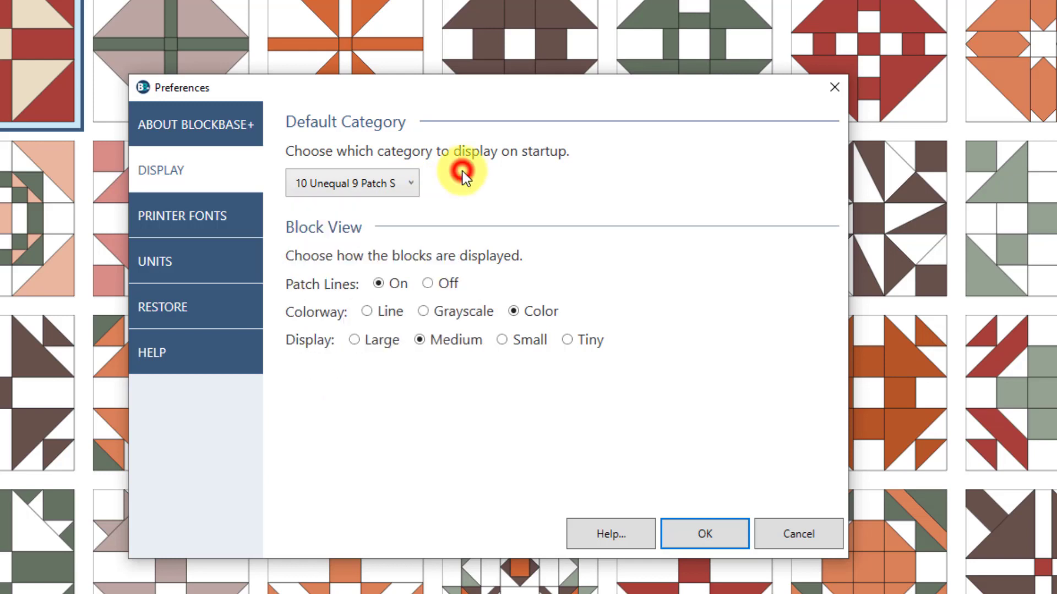
click(196, 217)
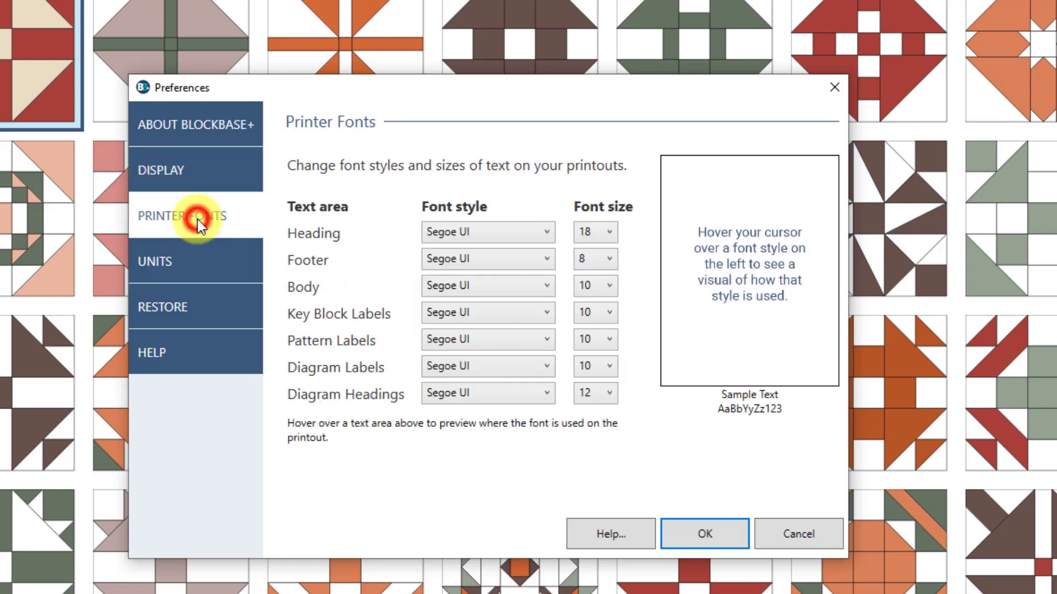
click(189, 261)
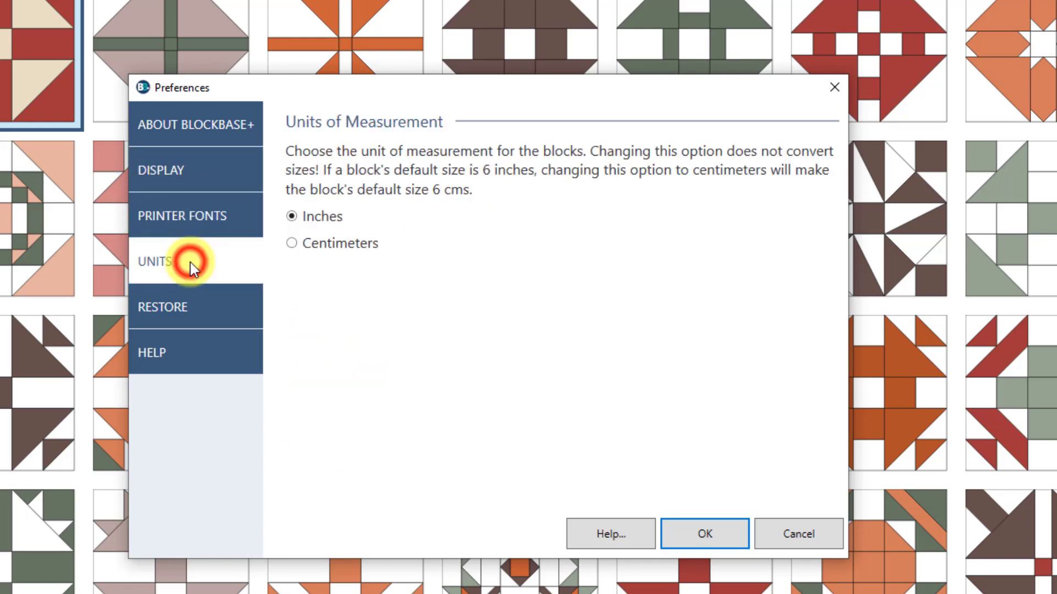
click(187, 310)
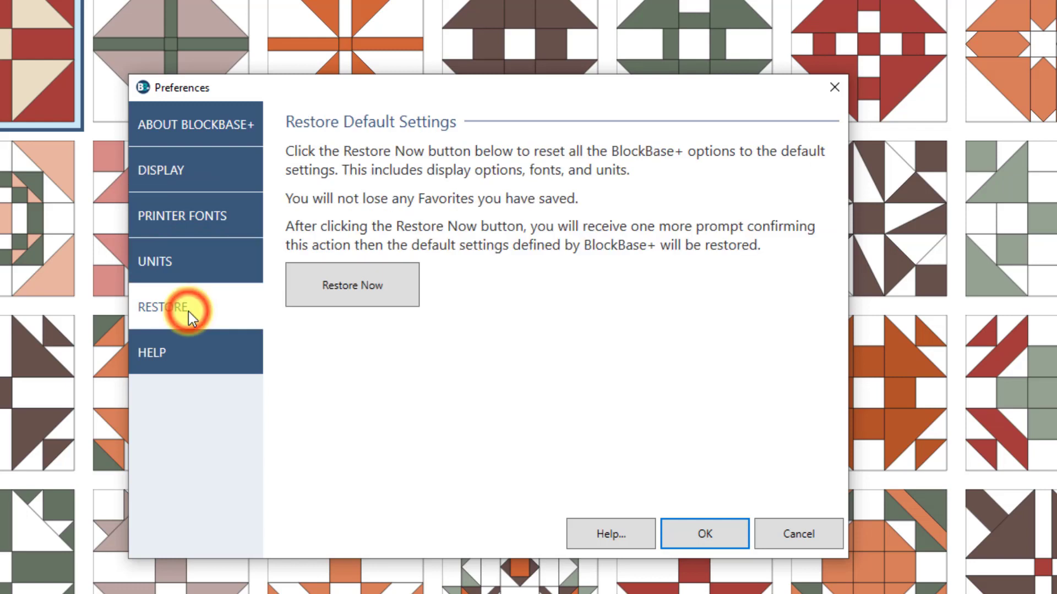
click(180, 361)
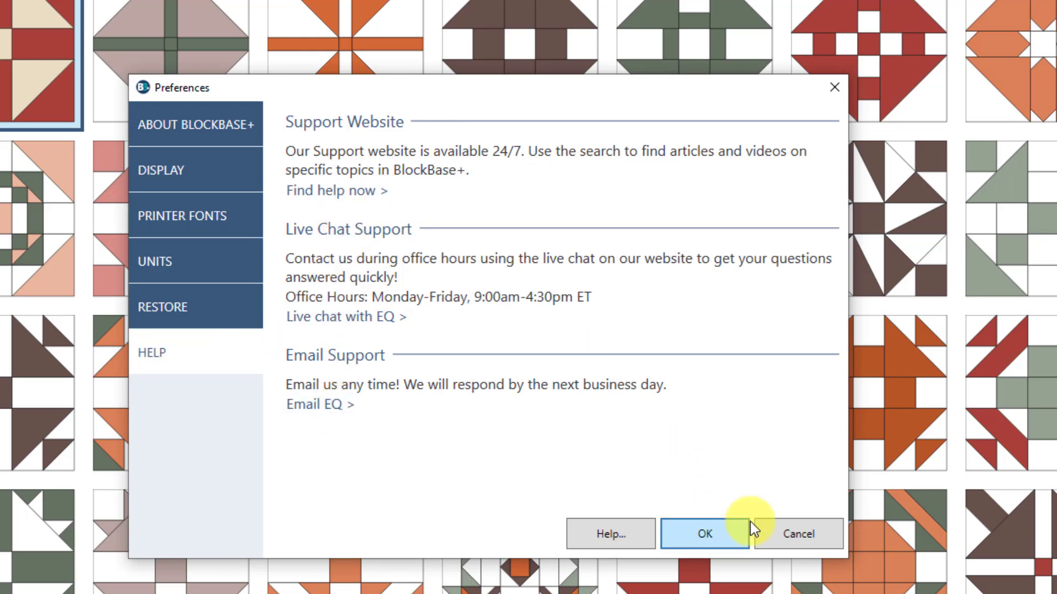
click(789, 527)
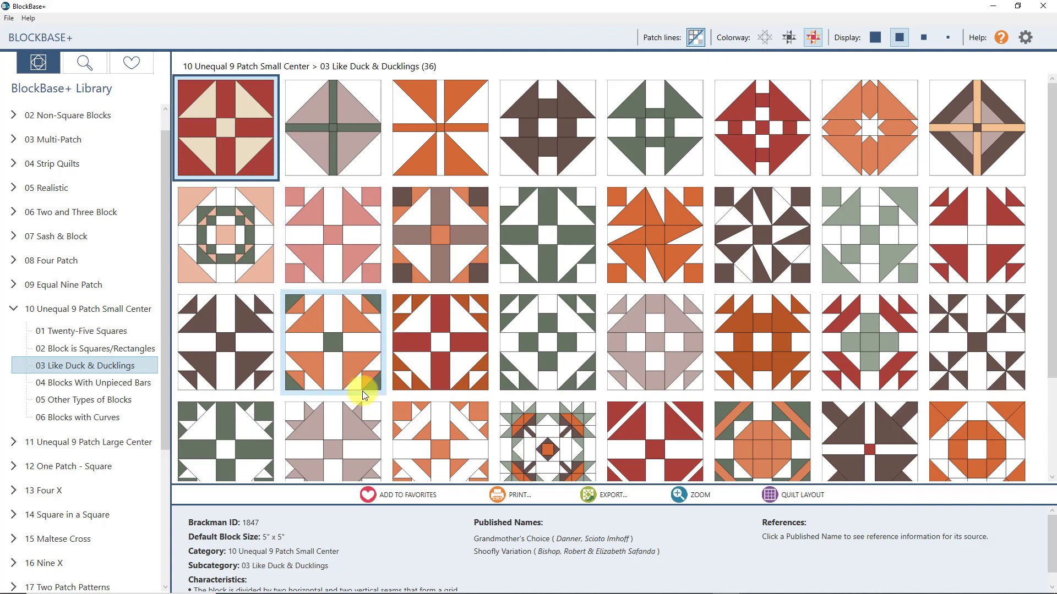
Add block 1847 to favorites, then select Cross and Crown (1864) and add it too
click(402, 495)
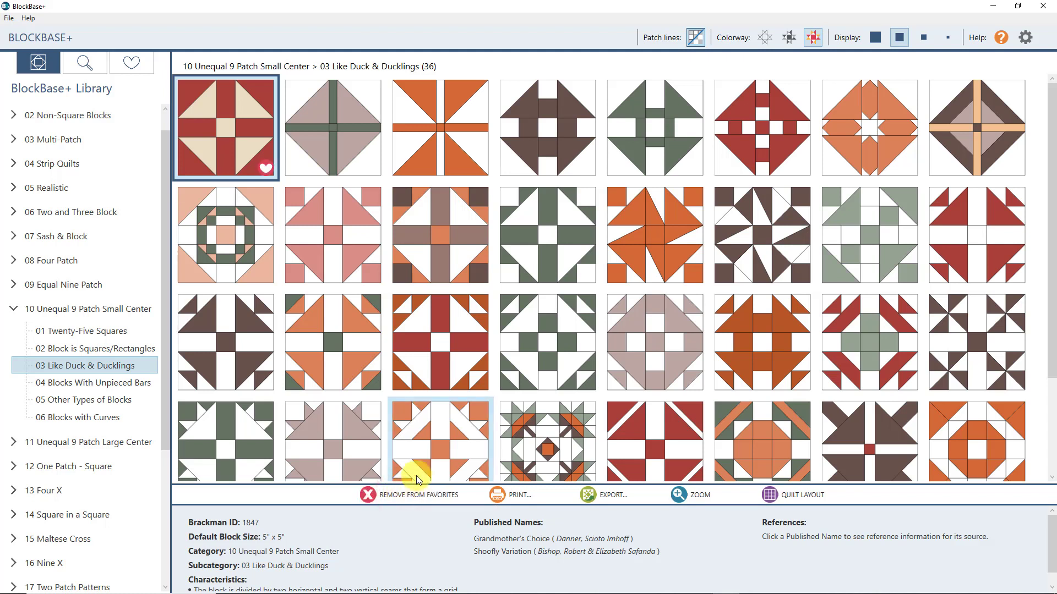
click(434, 429)
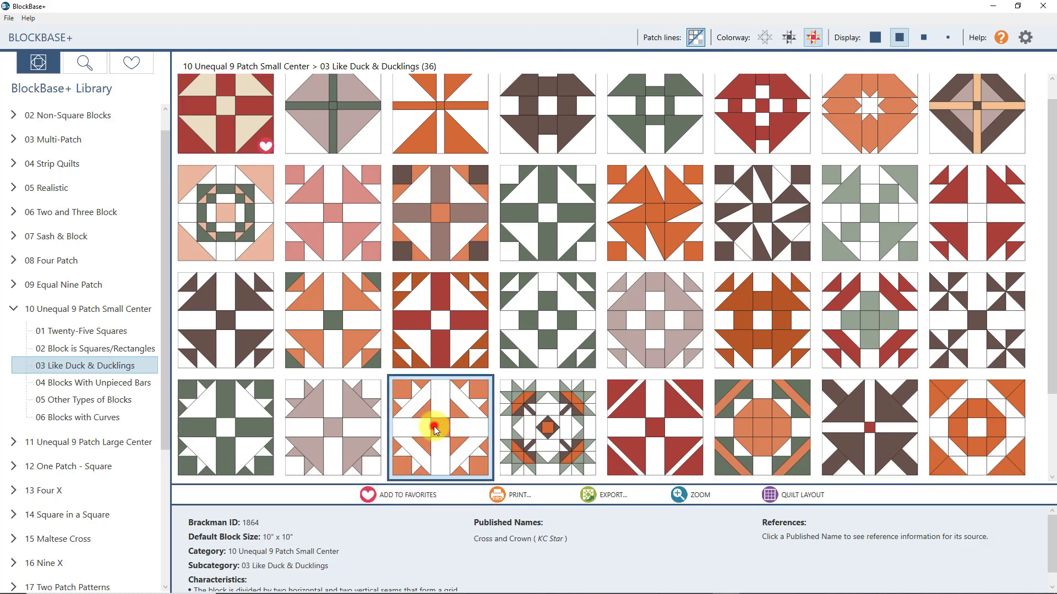
click(406, 497)
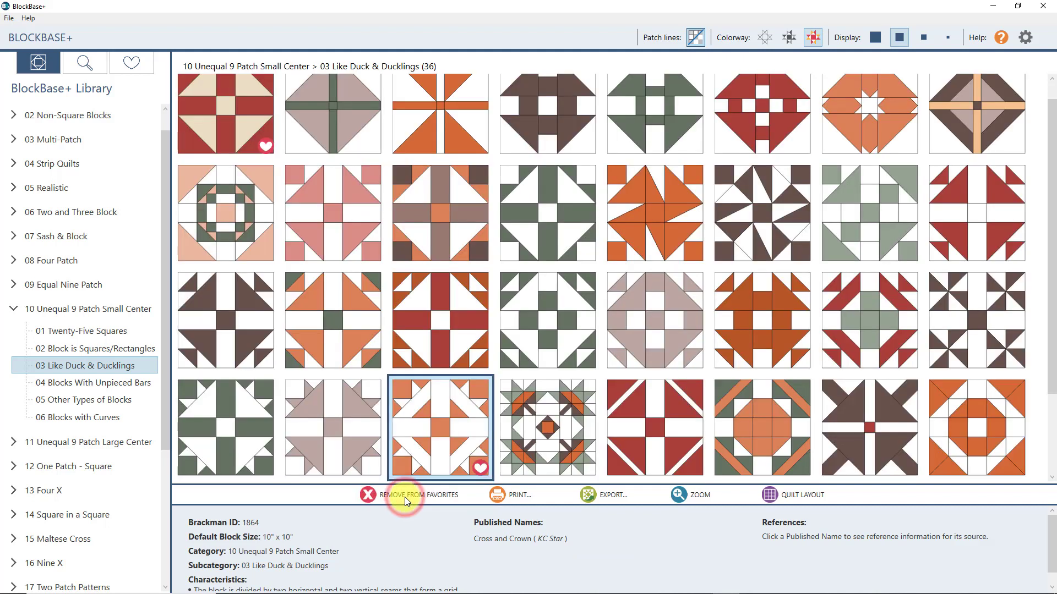
Review the Foundation Pattern print settings for Cross and Crown, close them, and show export formats
click(521, 496)
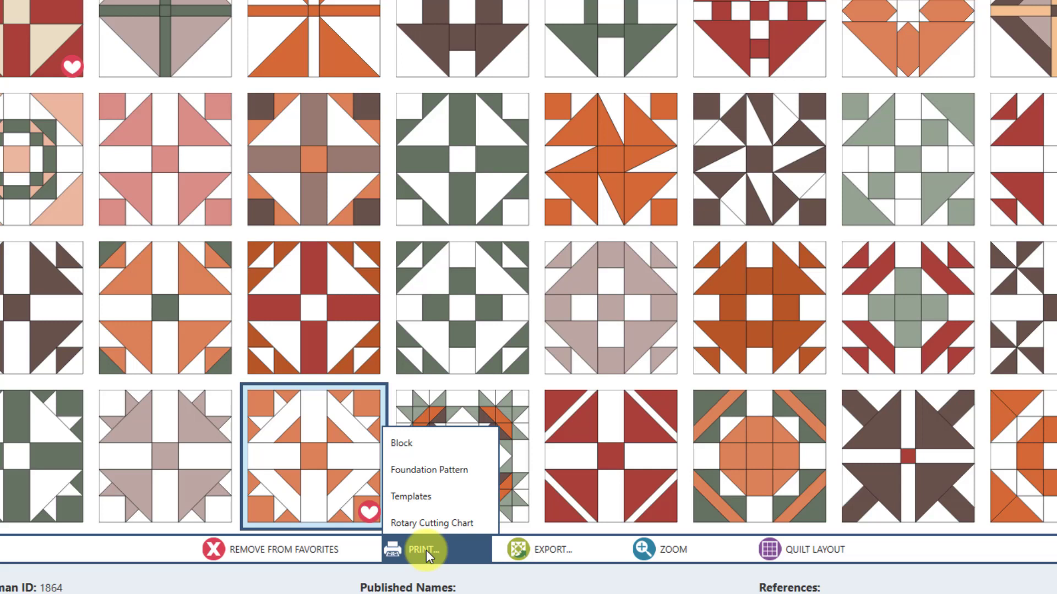
click(432, 472)
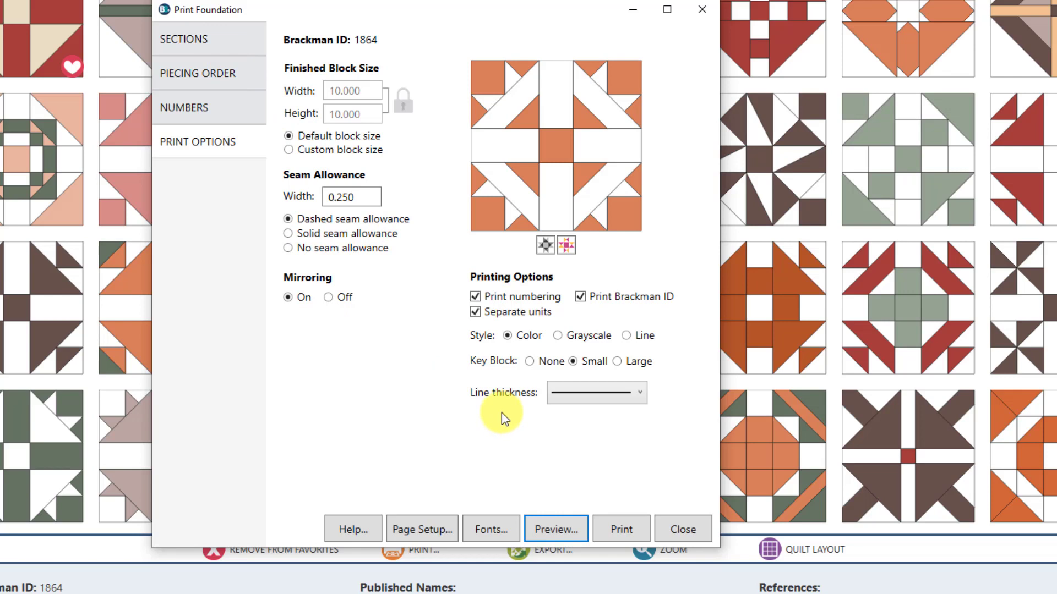
click(694, 529)
click(549, 540)
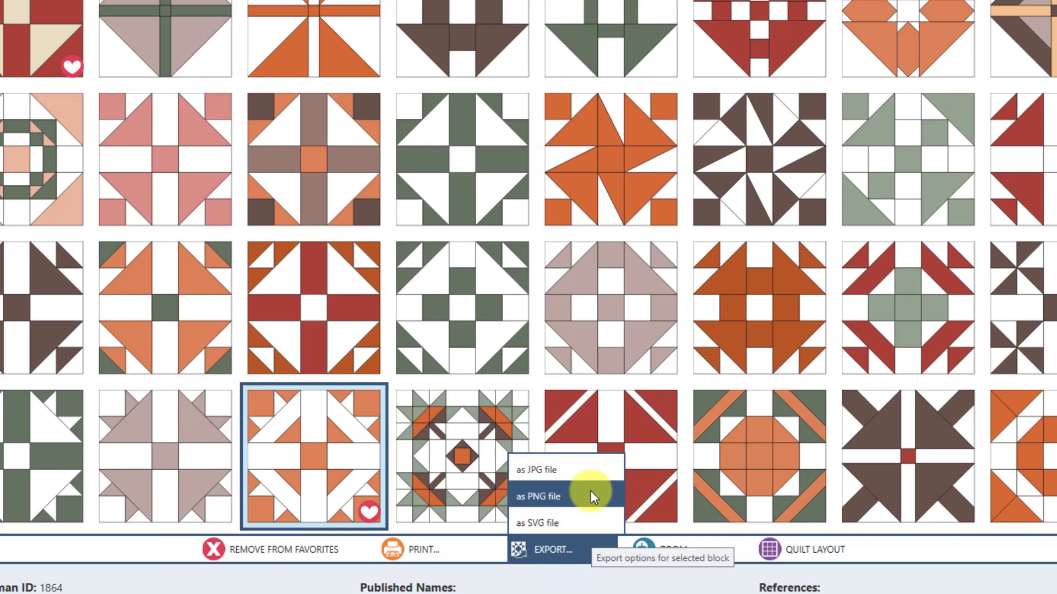
click(572, 524)
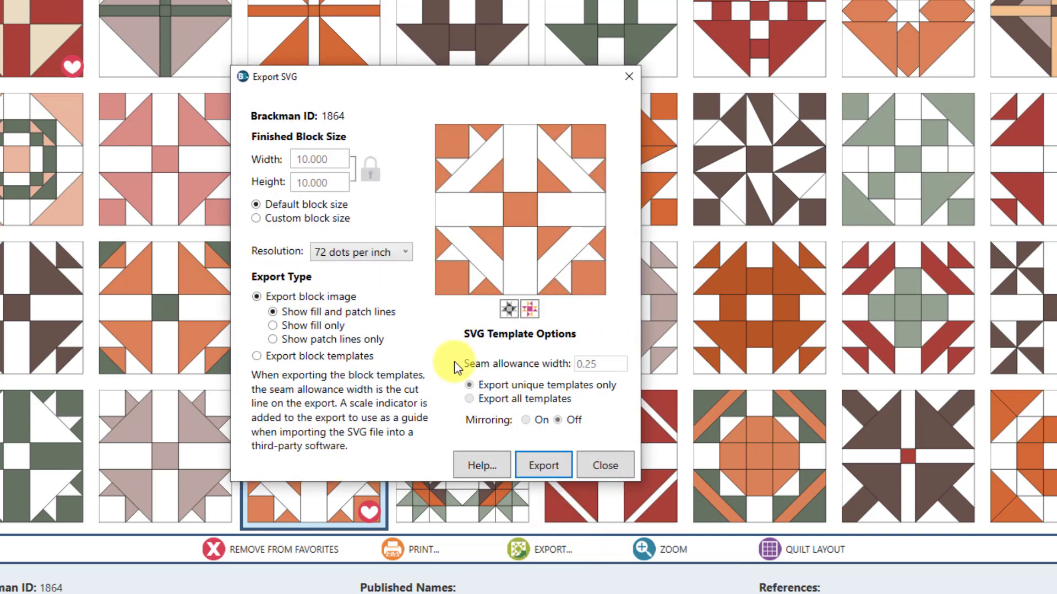
click(256, 356)
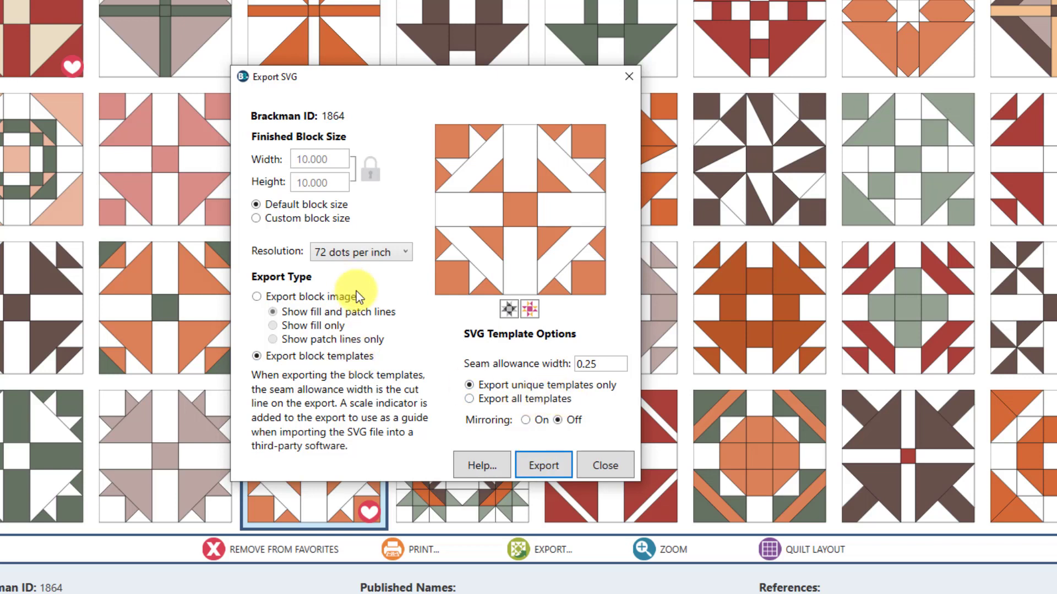
click(609, 468)
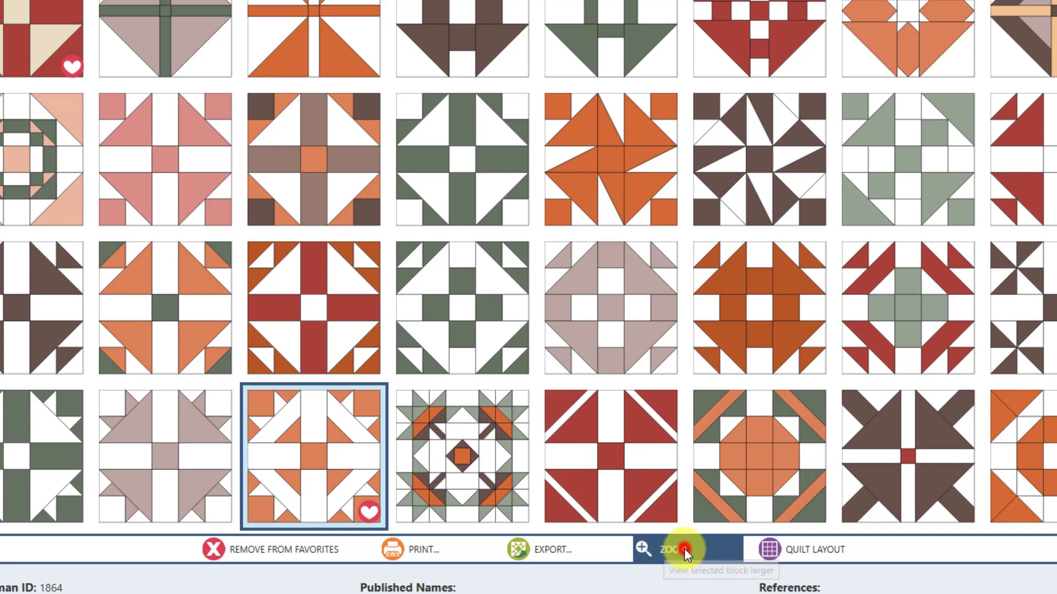
View Cross and Crown and the next block enlarged, closing each preview
click(685, 548)
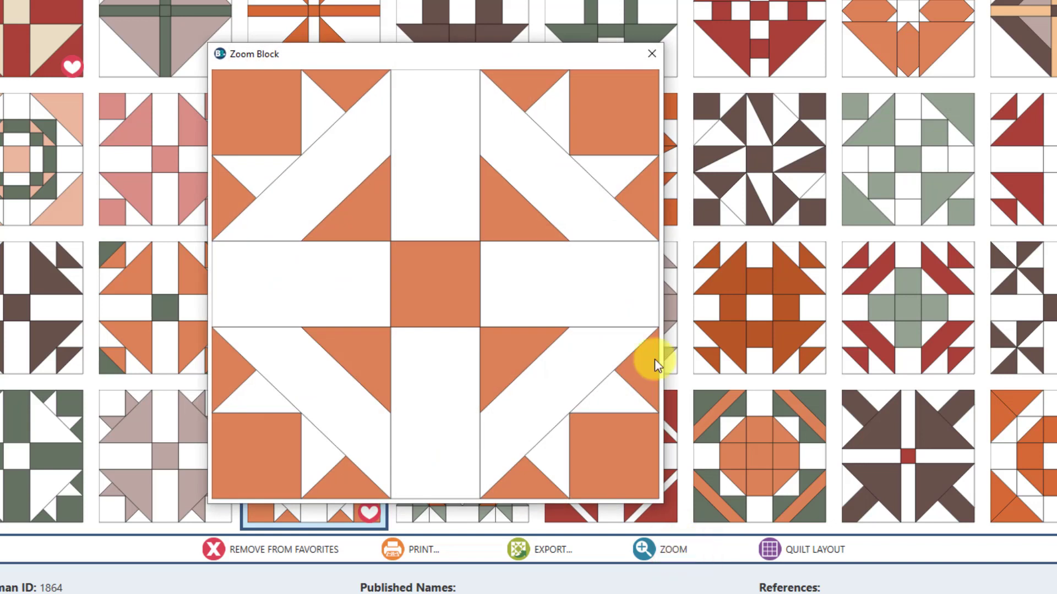
click(652, 55)
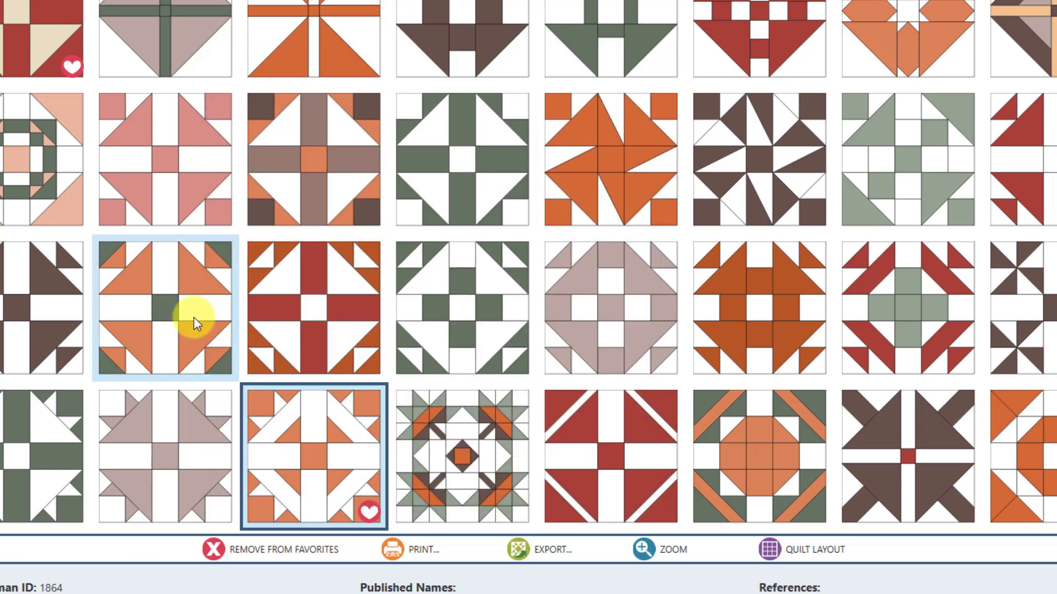
scroll(374, 303, down, 2)
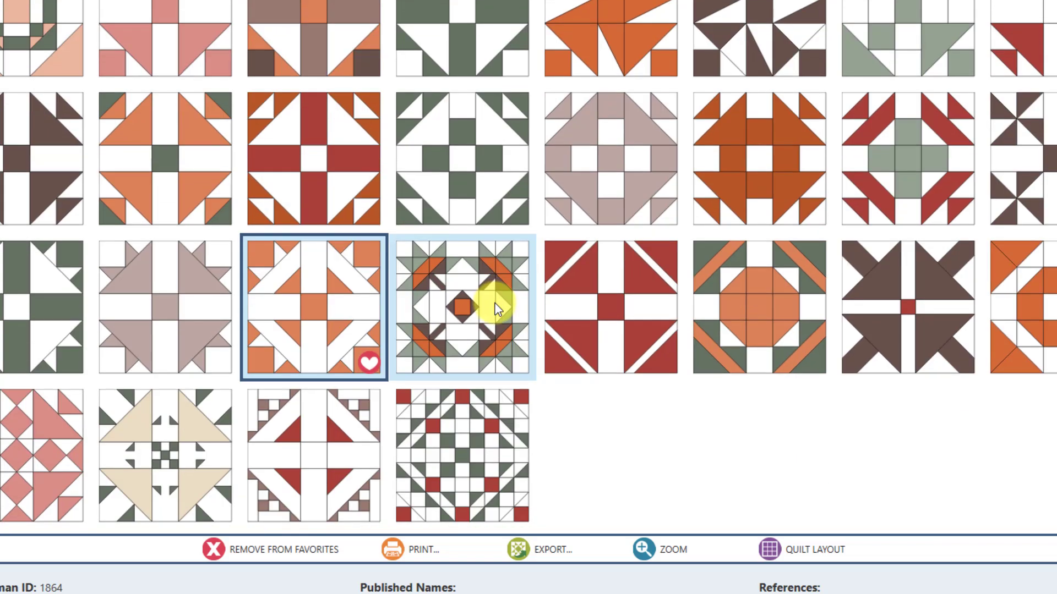
double_click(475, 277)
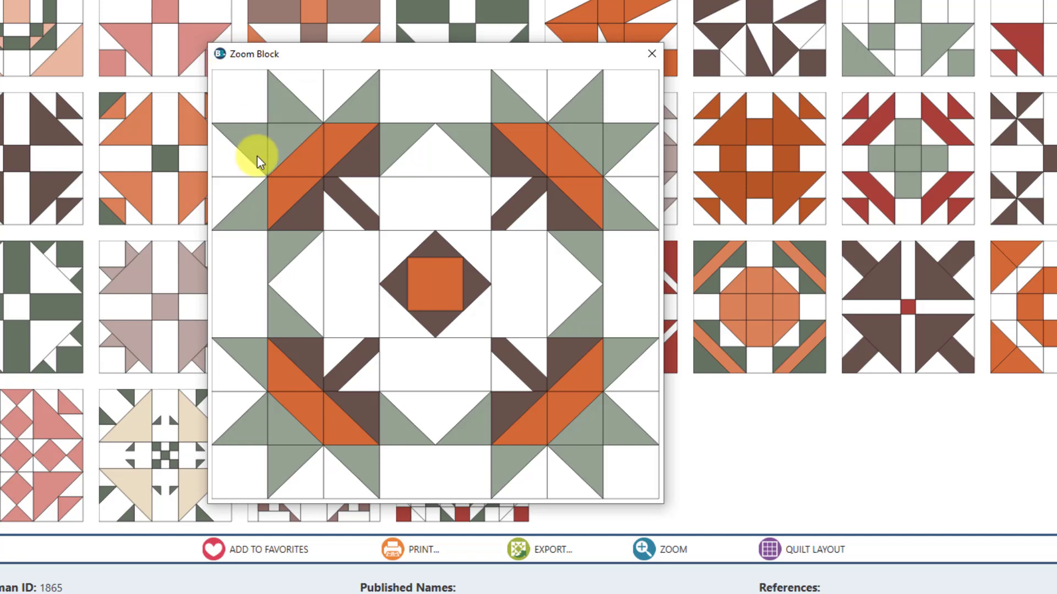
key(Escape)
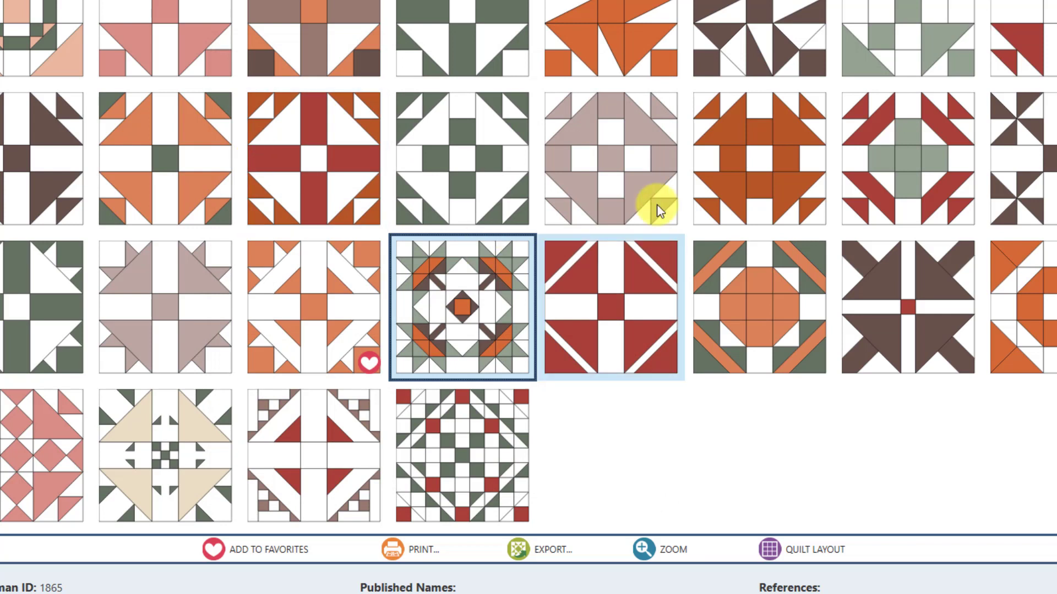
Preview blocks 1860c and 1861 enlarged, close them, and select red-and-orange block 1859d
double_click(734, 161)
key(Escape)
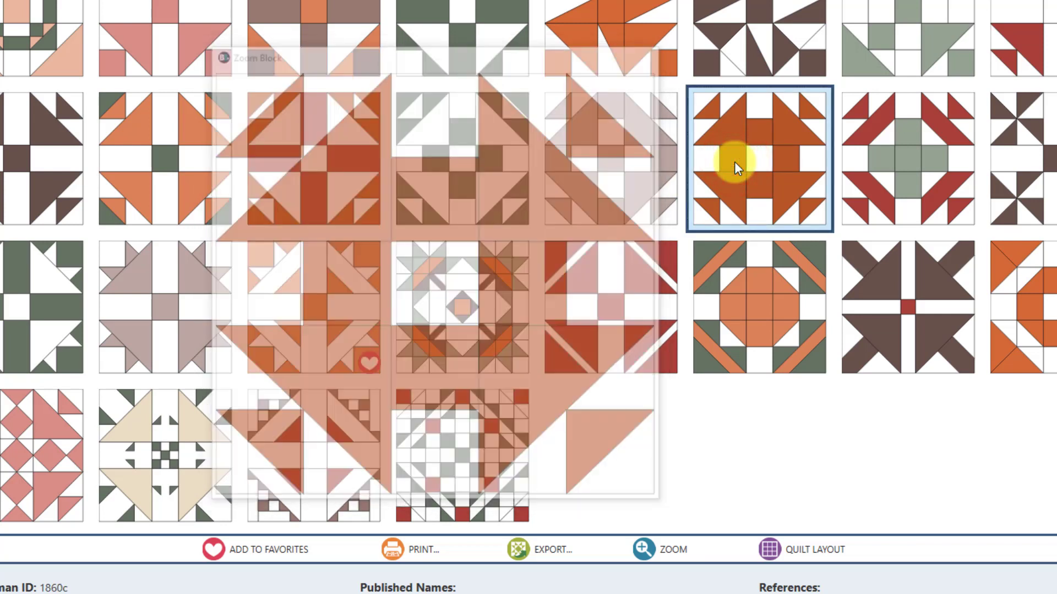
double_click(904, 144)
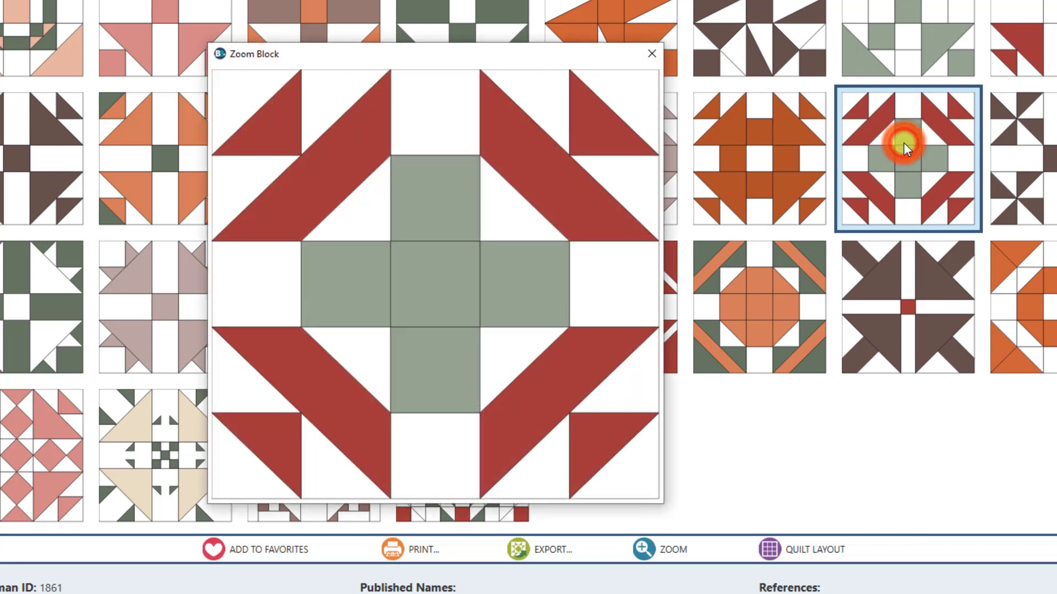
key(Escape)
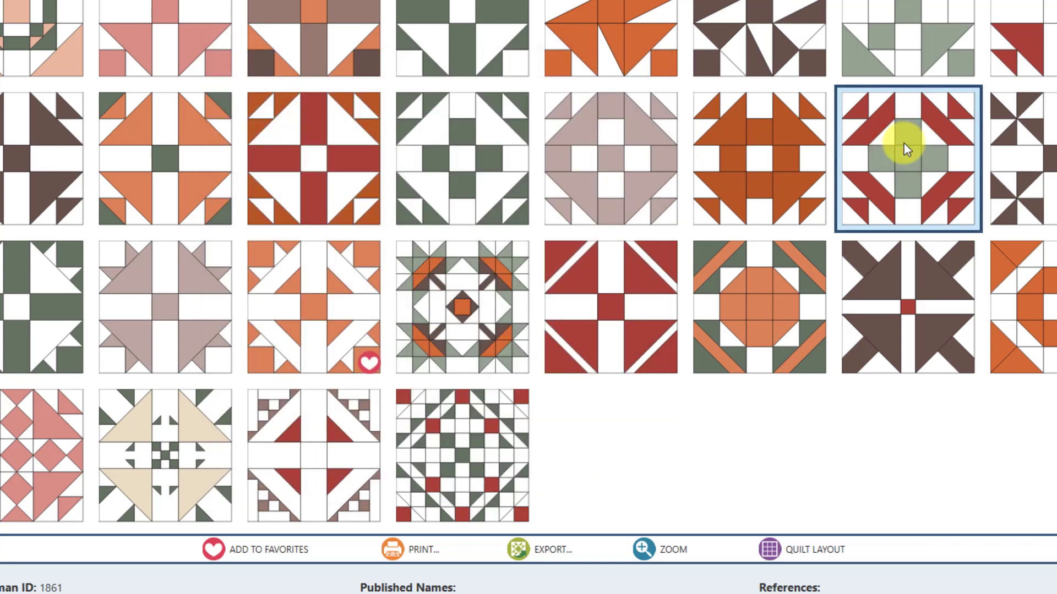
scroll(556, 198, up, 3)
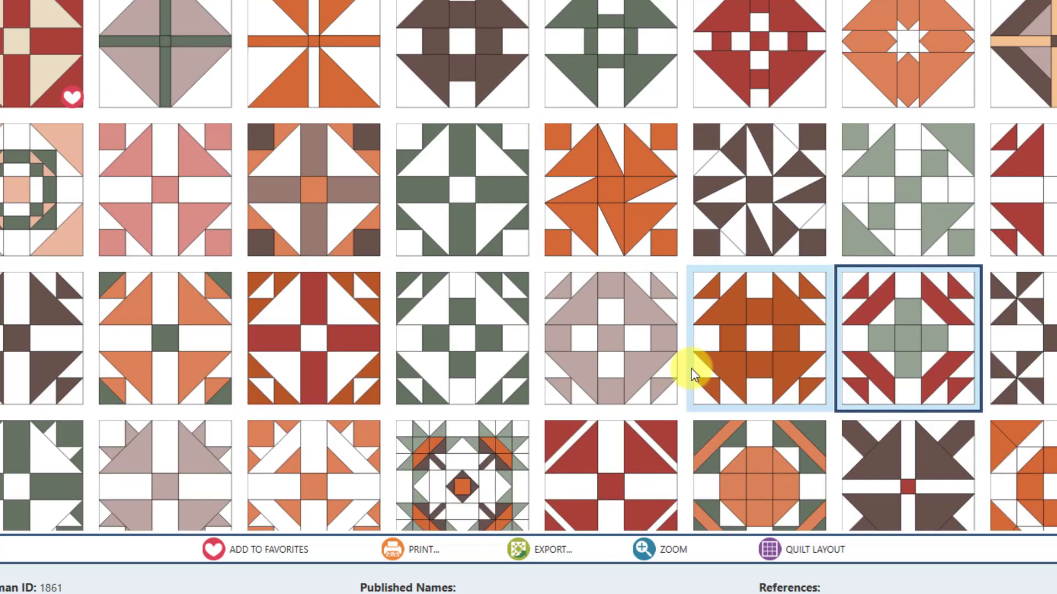
click(303, 358)
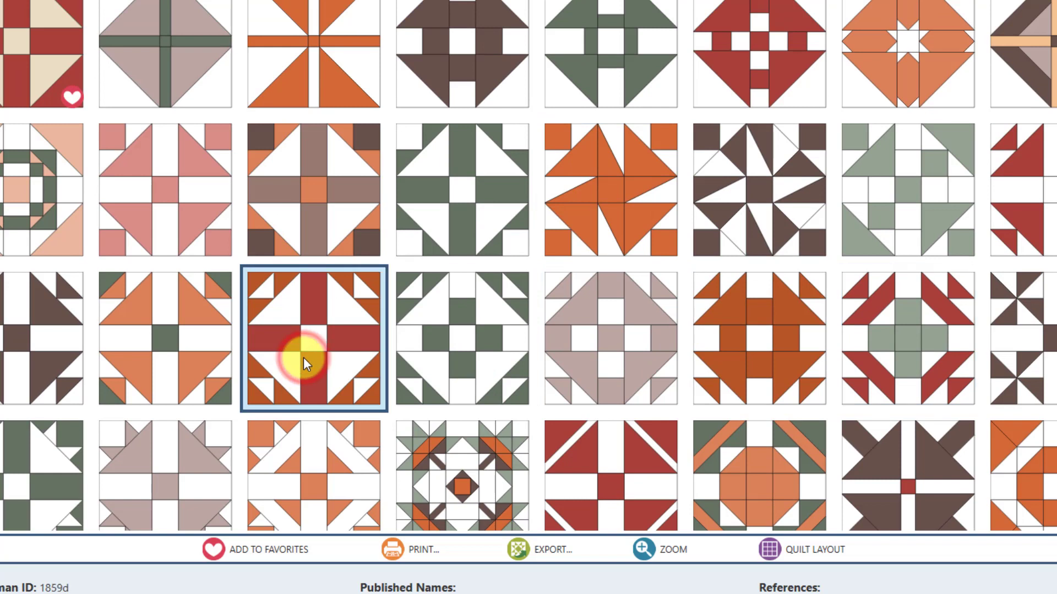
Cycle block 1859d's quilt preview through Sashing, Strip, Medallion, On-Point and Vertical layouts back to Horizontal
click(814, 559)
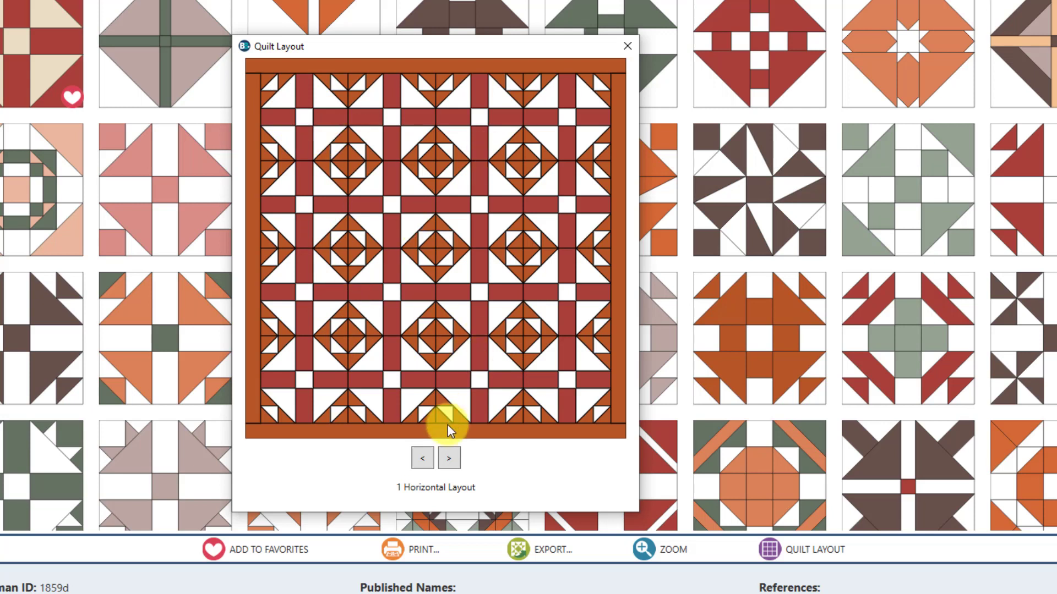
click(452, 459)
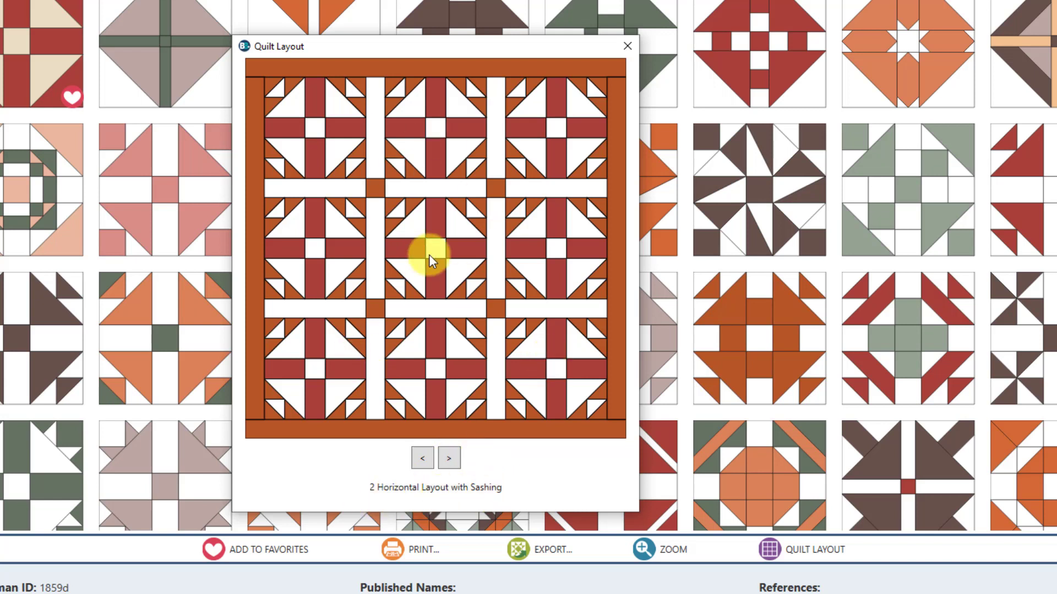
click(447, 461)
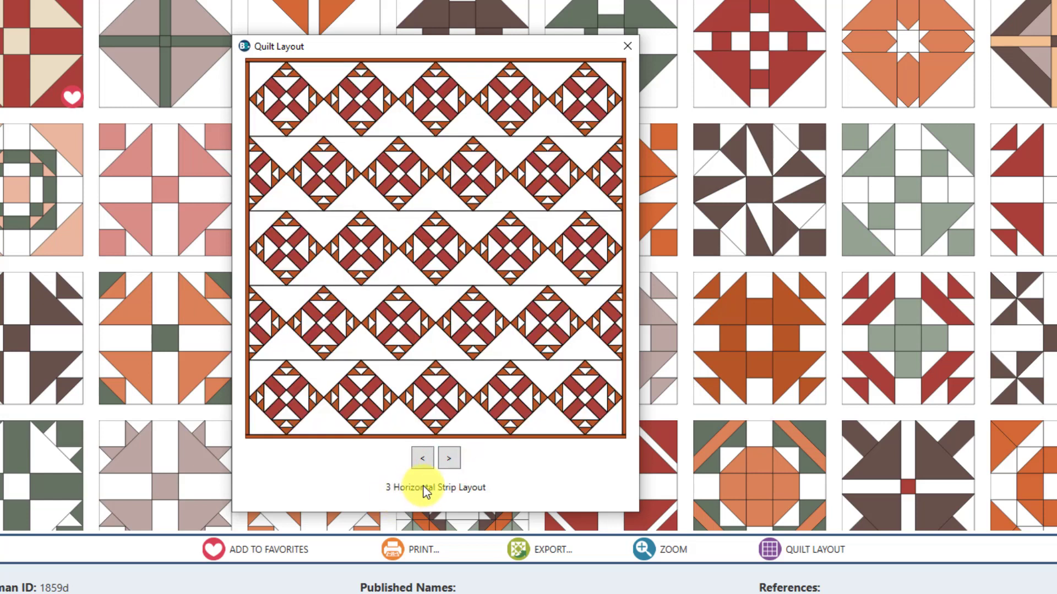
click(447, 460)
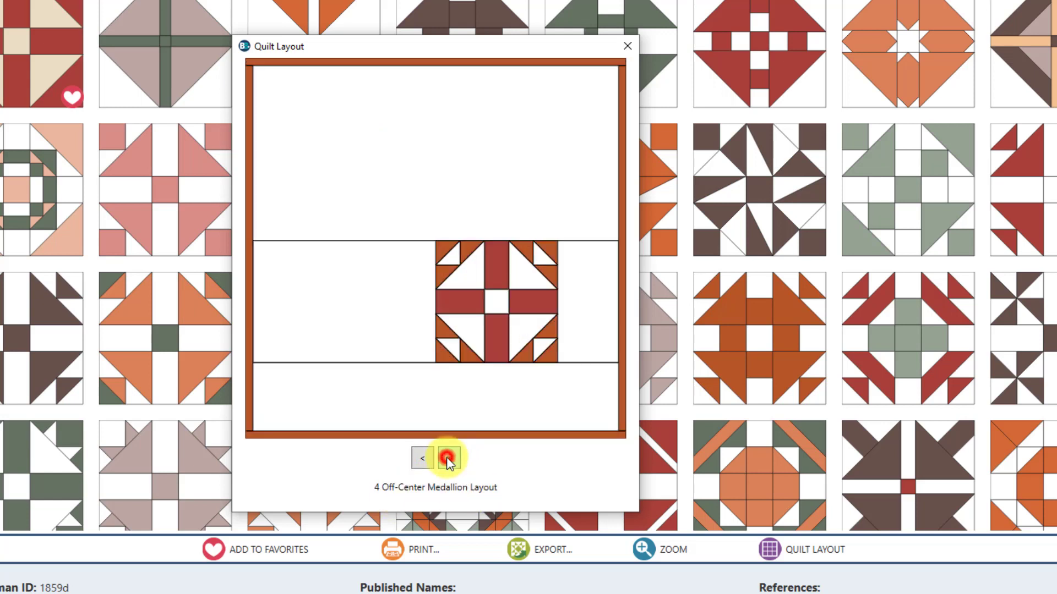
click(447, 460)
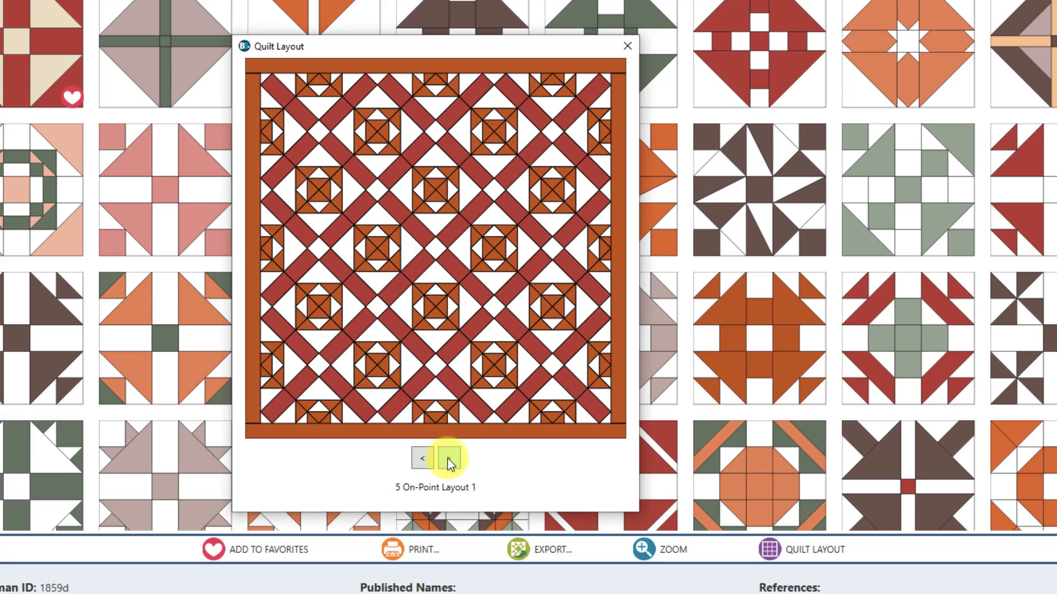
click(447, 460)
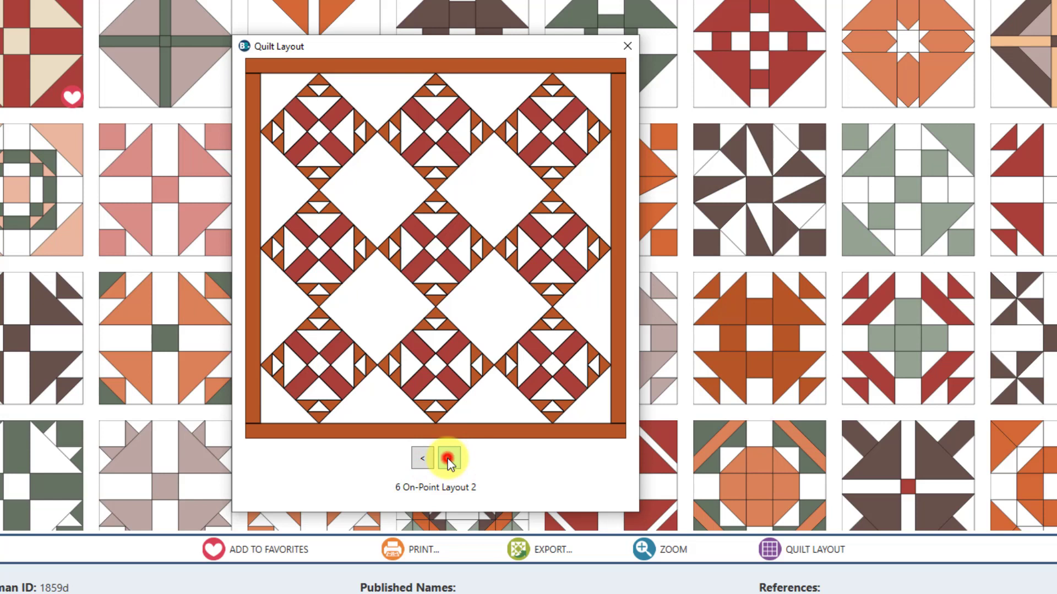
click(447, 459)
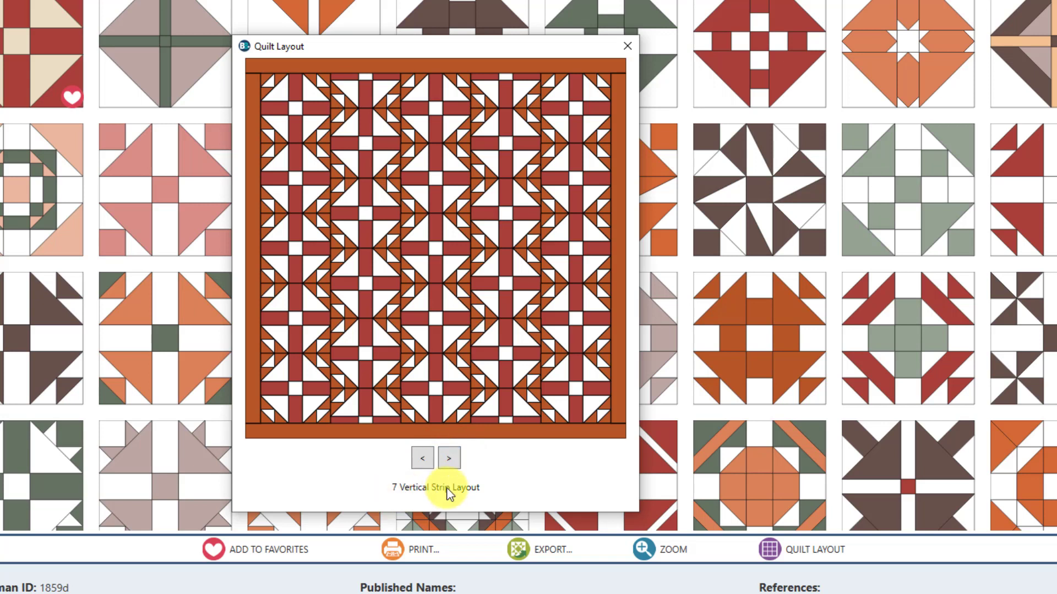
click(450, 459)
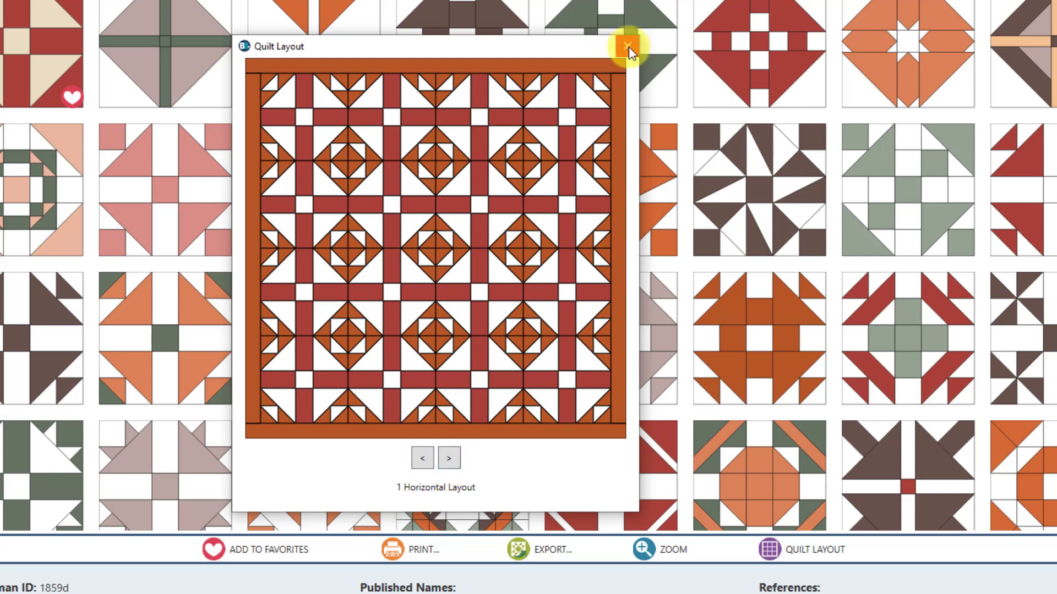
Close the quilt preview and drag the splitter up to enlarge block 1859d's details panel
double_click(241, 47)
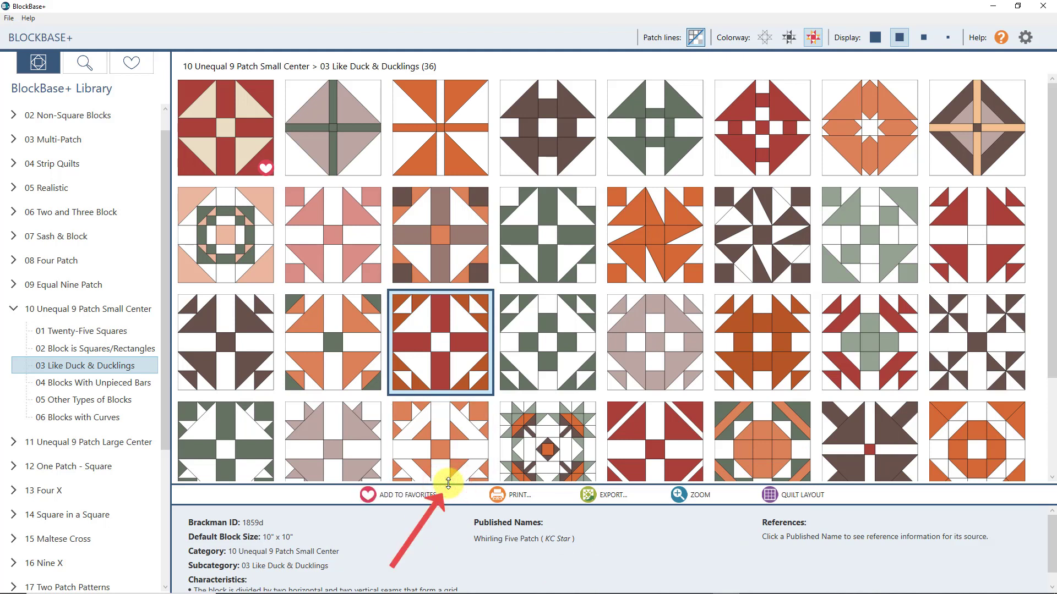
drag(448, 484, 451, 424)
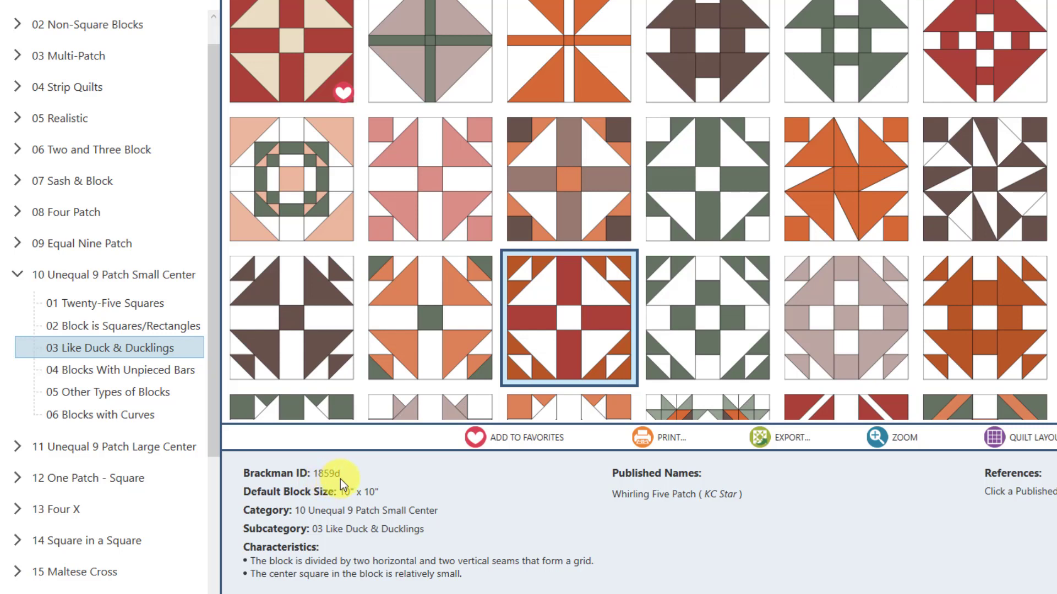
Show details for blocks 1860a, 1859b, 1855a, 1855b, 1848 and row three's second block
click(716, 328)
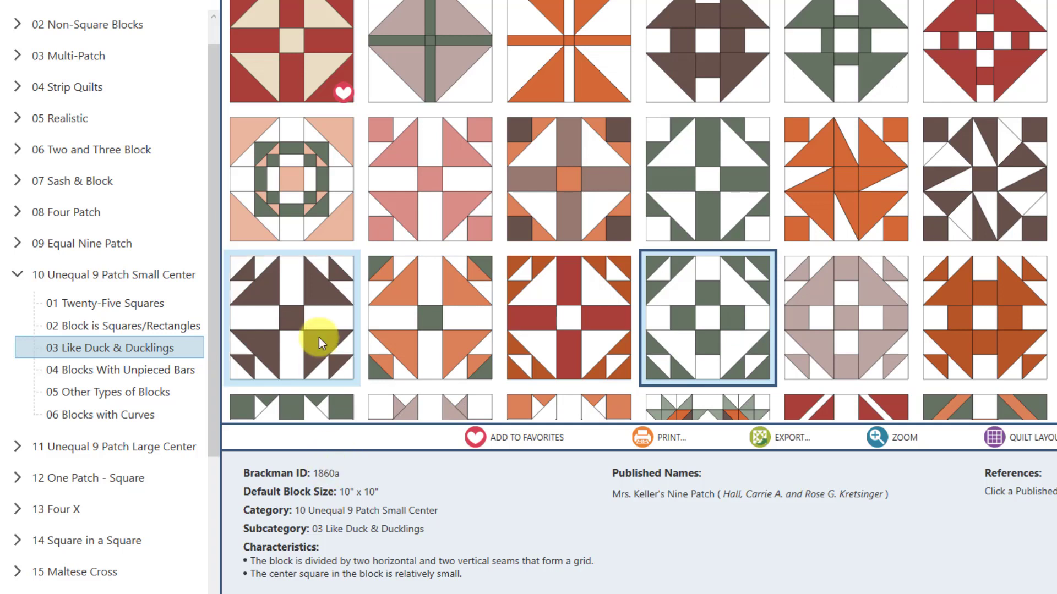
click(322, 316)
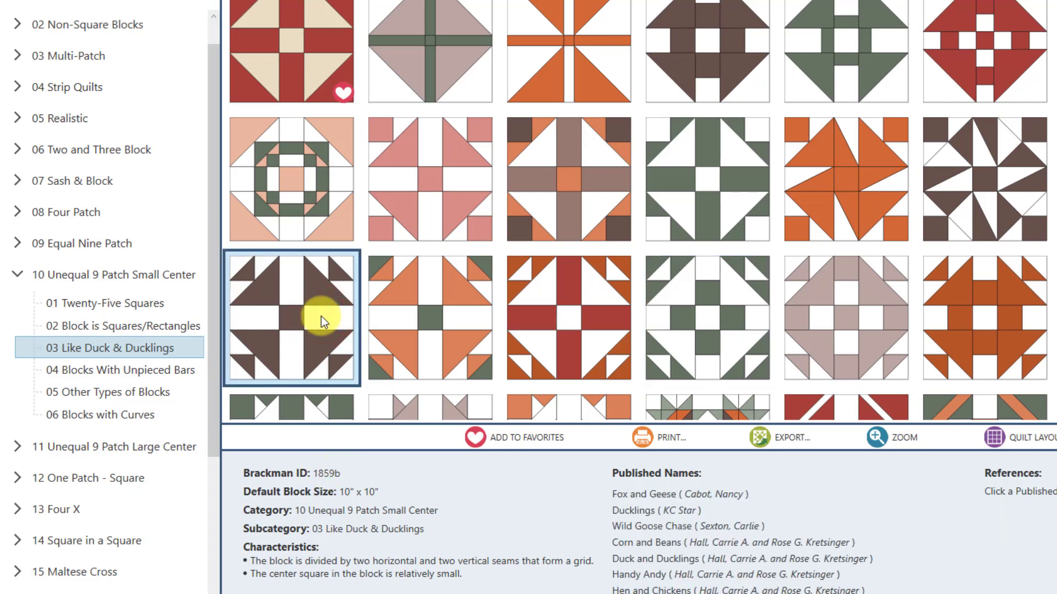
click(417, 207)
click(586, 191)
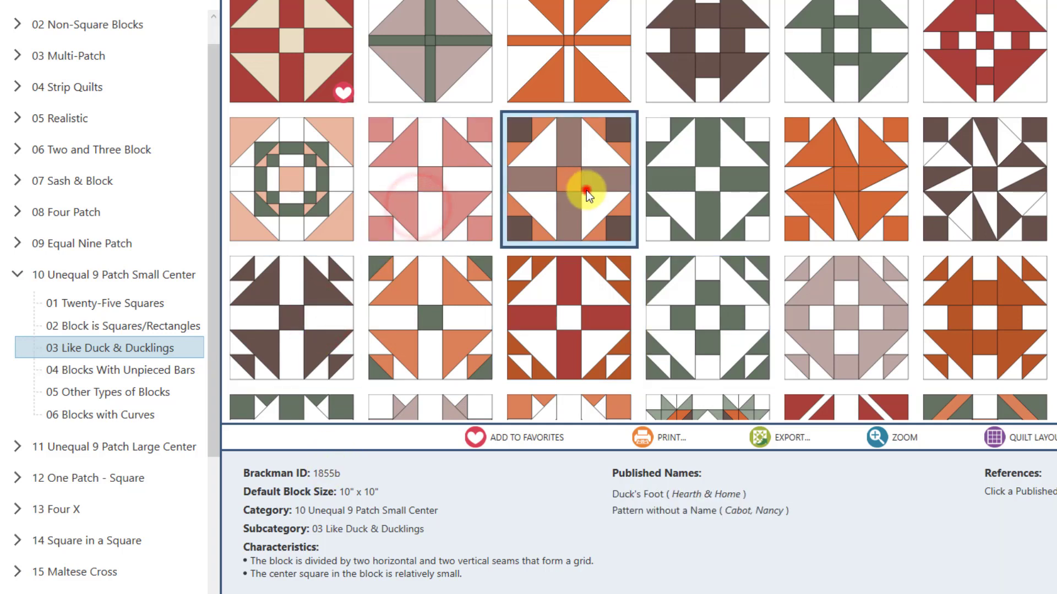
click(457, 306)
click(450, 85)
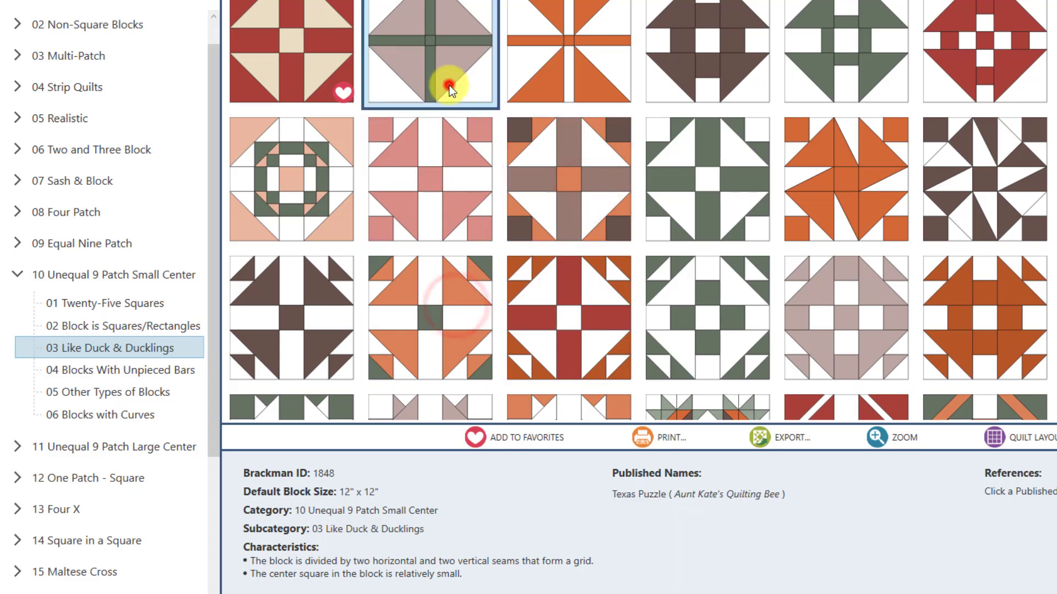
click(438, 168)
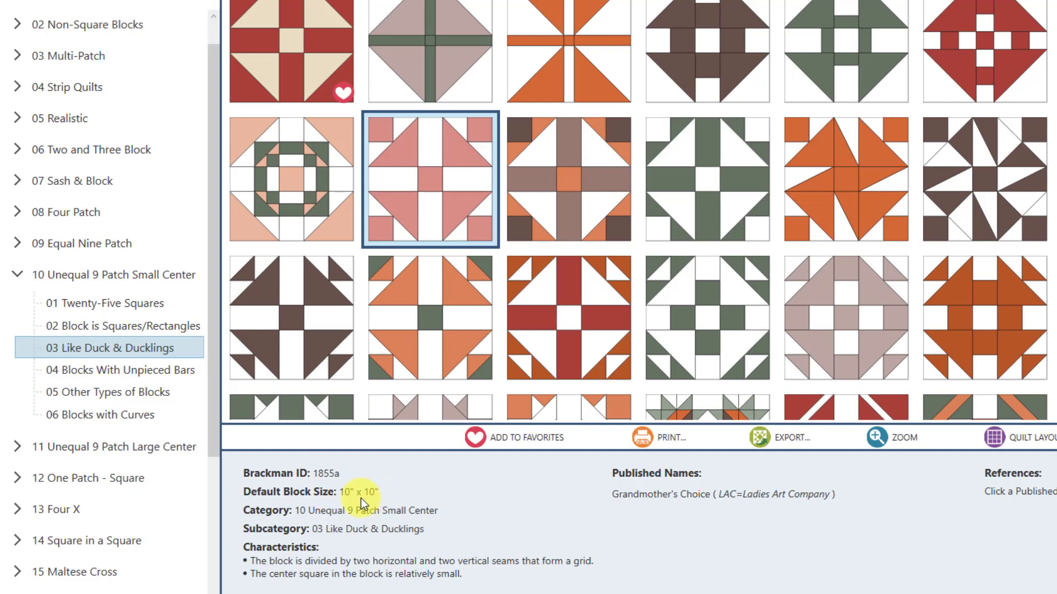
Step through row one's blocks 1848, 1849, 1851.5 and others, ending on block 1850
click(441, 24)
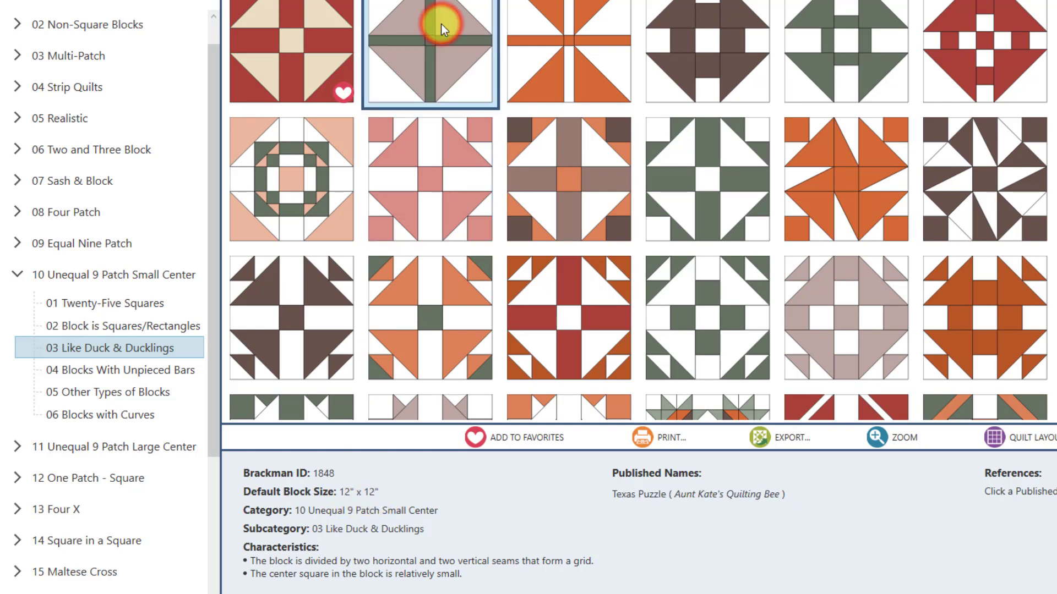
click(559, 31)
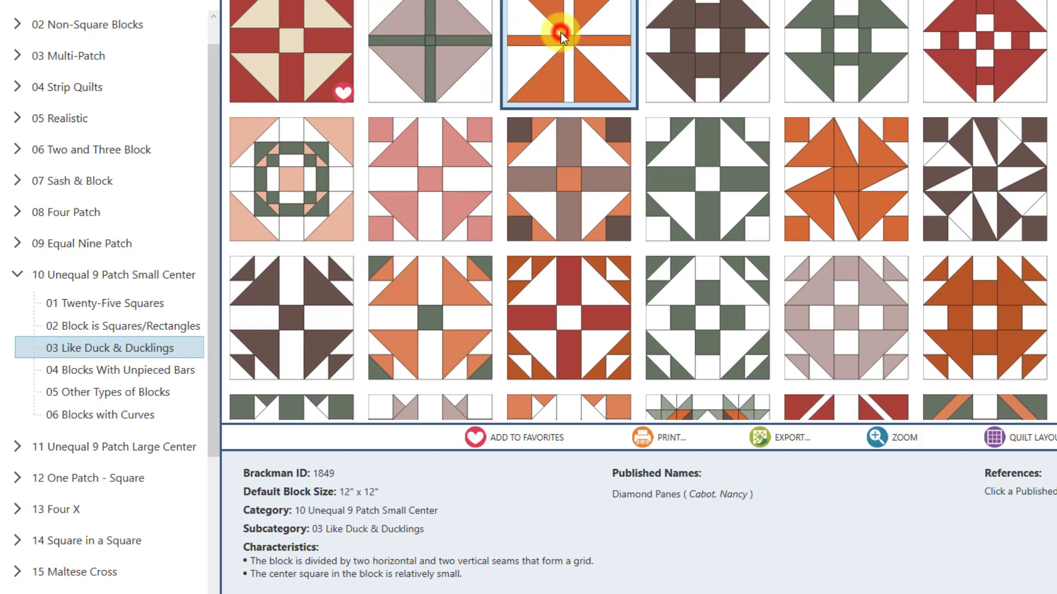
click(661, 54)
click(814, 67)
click(919, 94)
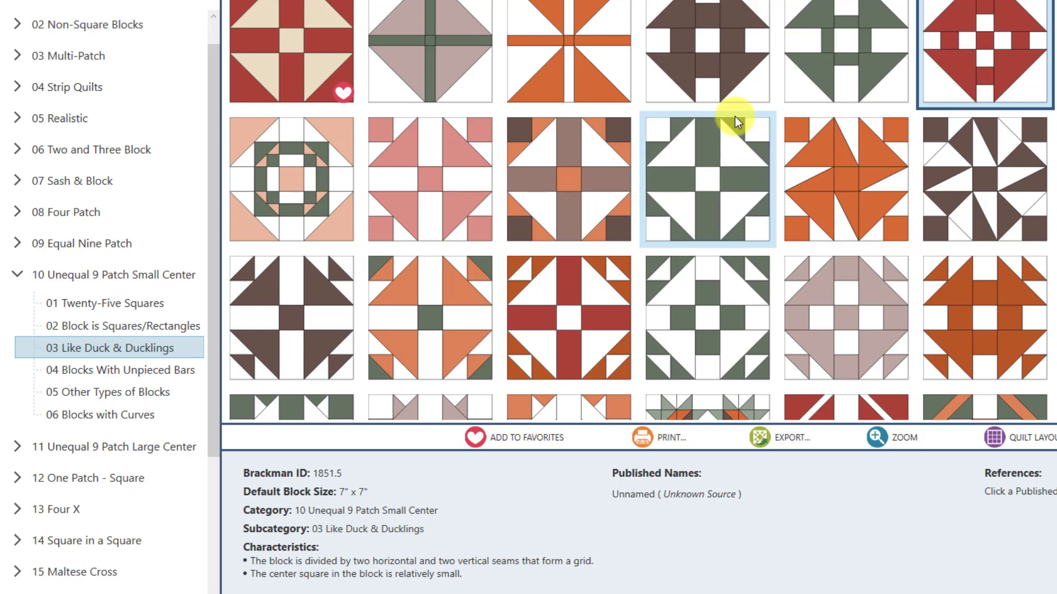
click(695, 74)
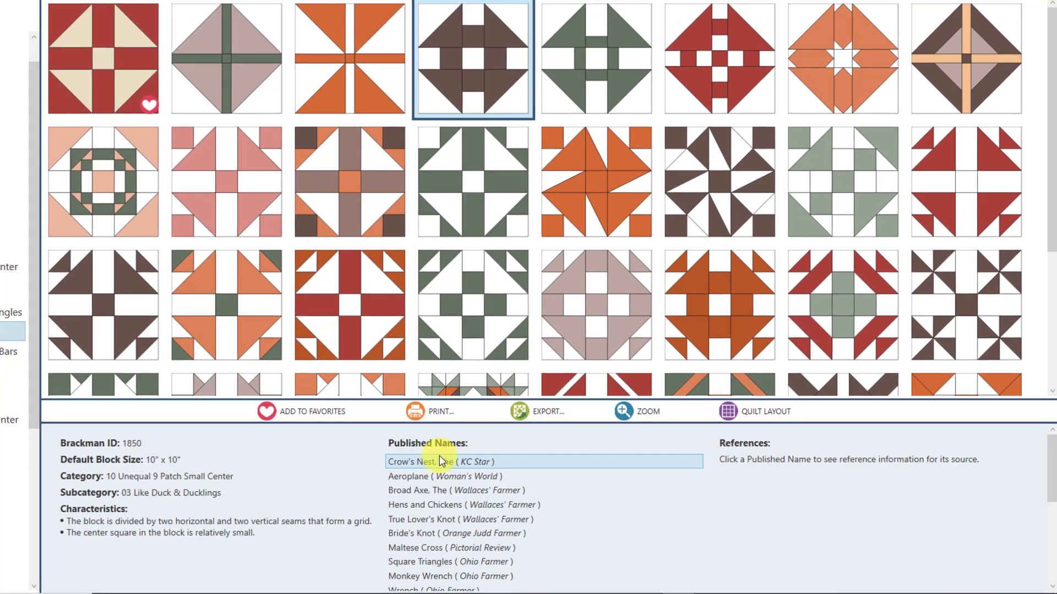
View the green Greek Cross block's details, then return to block 1850
scroll(441, 461, down, 5)
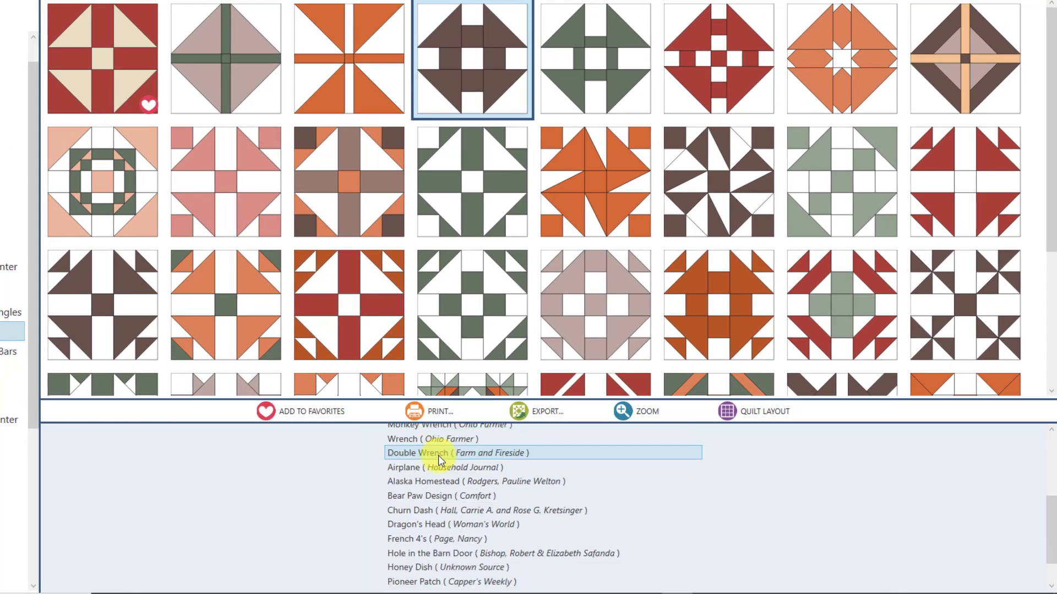
scroll(440, 461, down, 1)
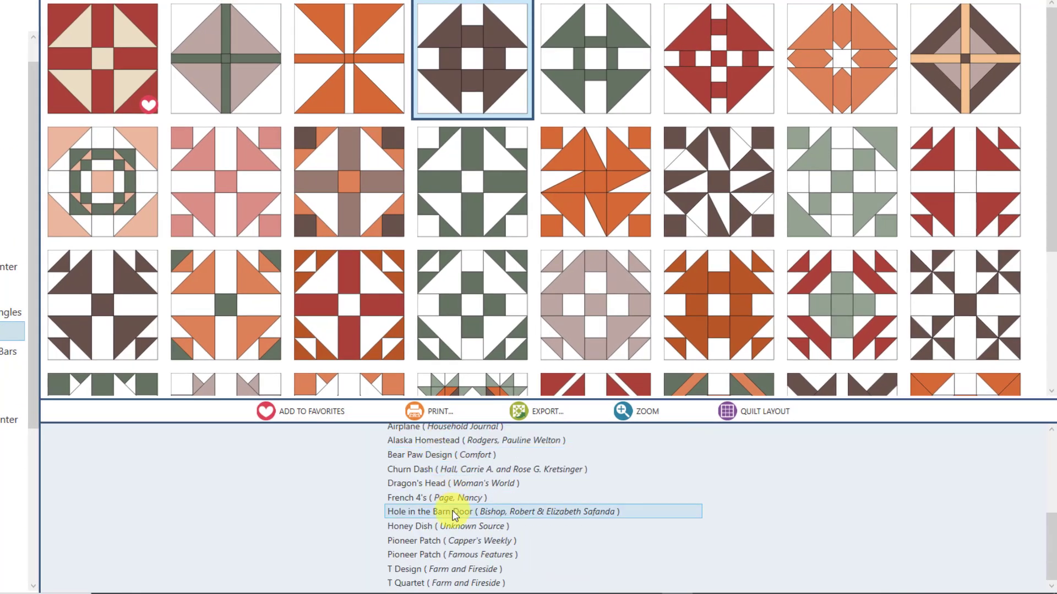
scroll(429, 541, up, 8)
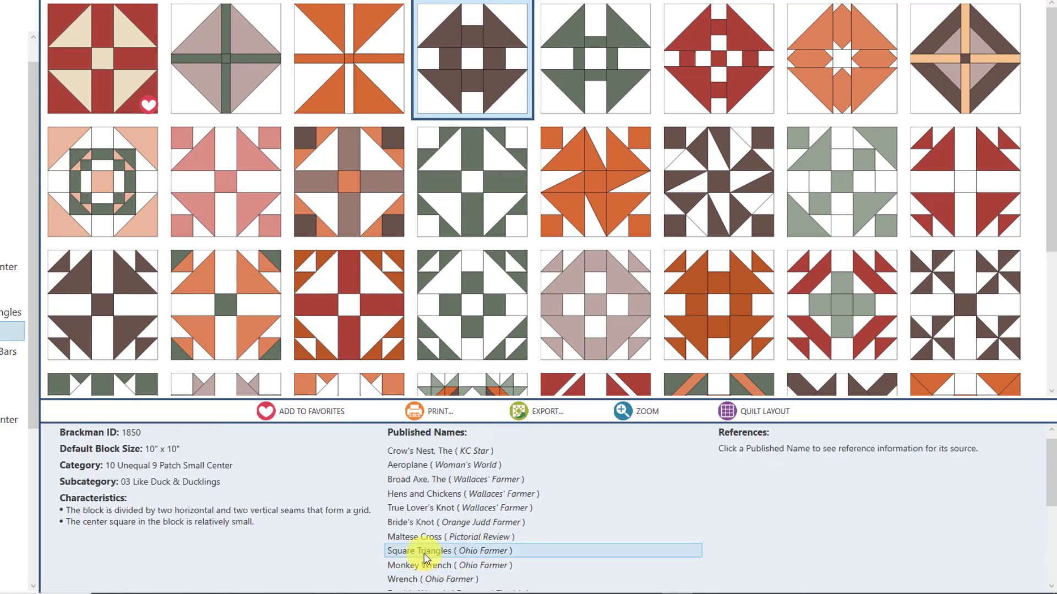
click(569, 78)
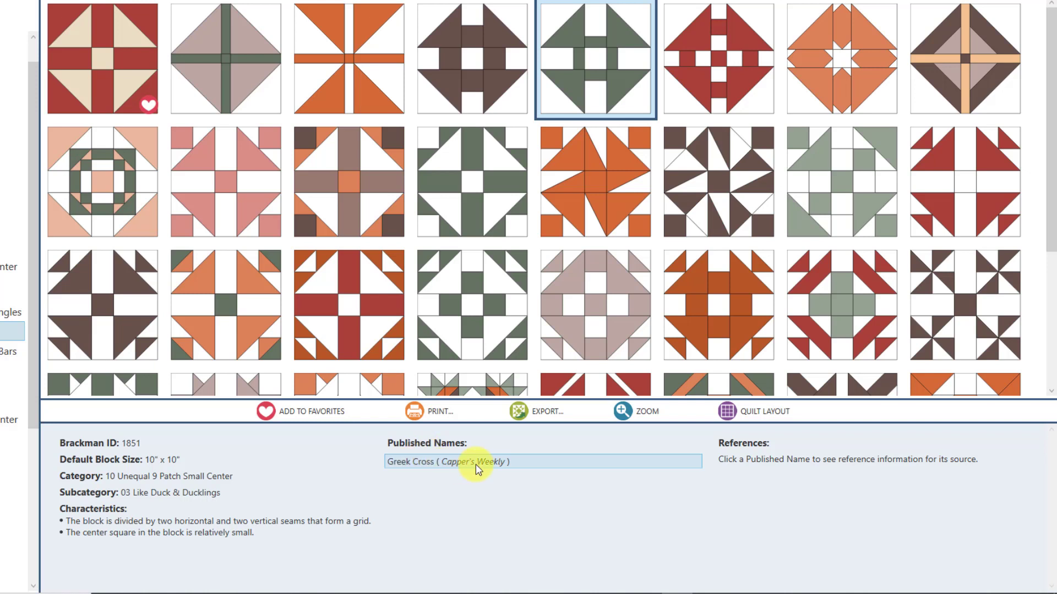
click(475, 76)
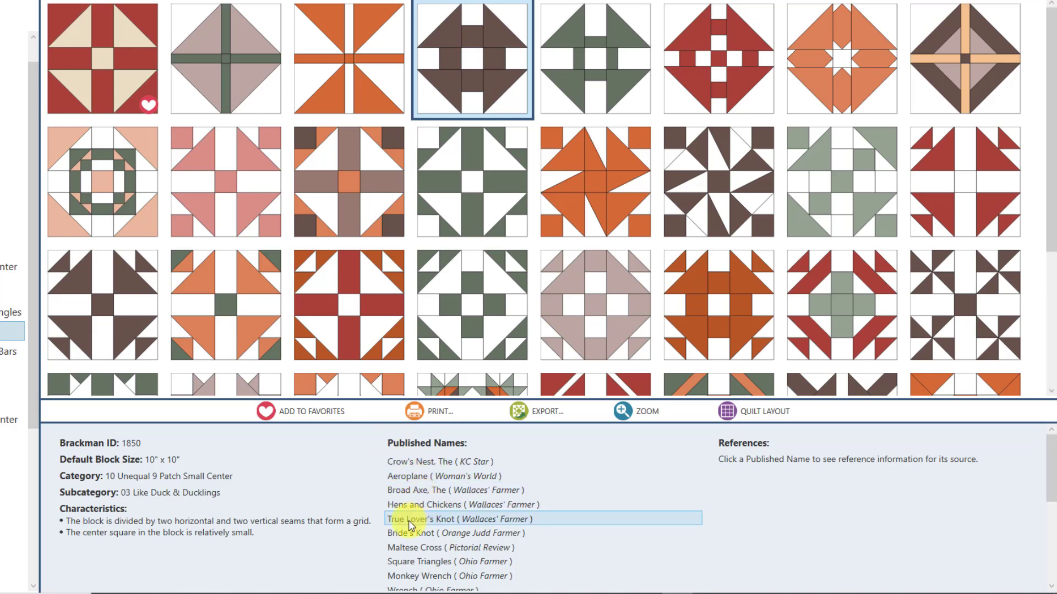
scroll(426, 548, down, 4)
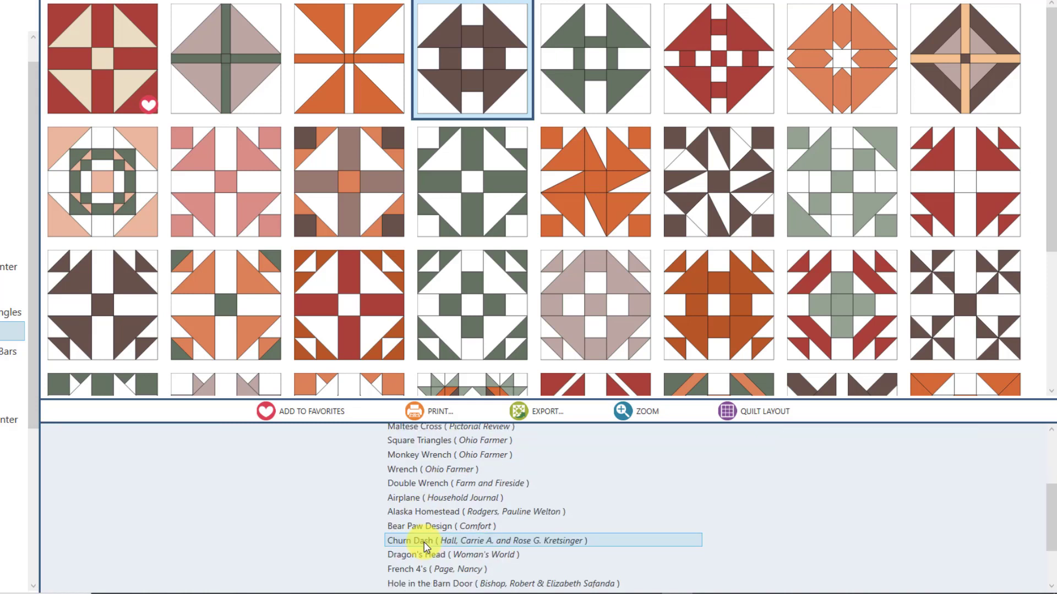
scroll(421, 539, up, 4)
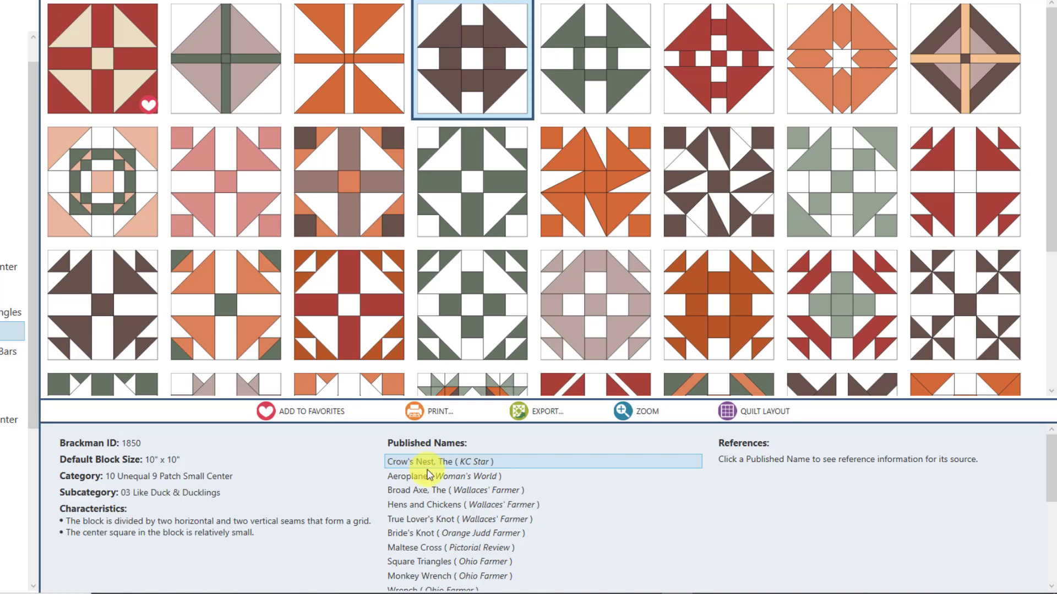
Read the references for Crow's Nest, Aeroplane, Broad Axe, Hens and Chickens, Bride's Knot, ending on Crow's Nest
click(425, 465)
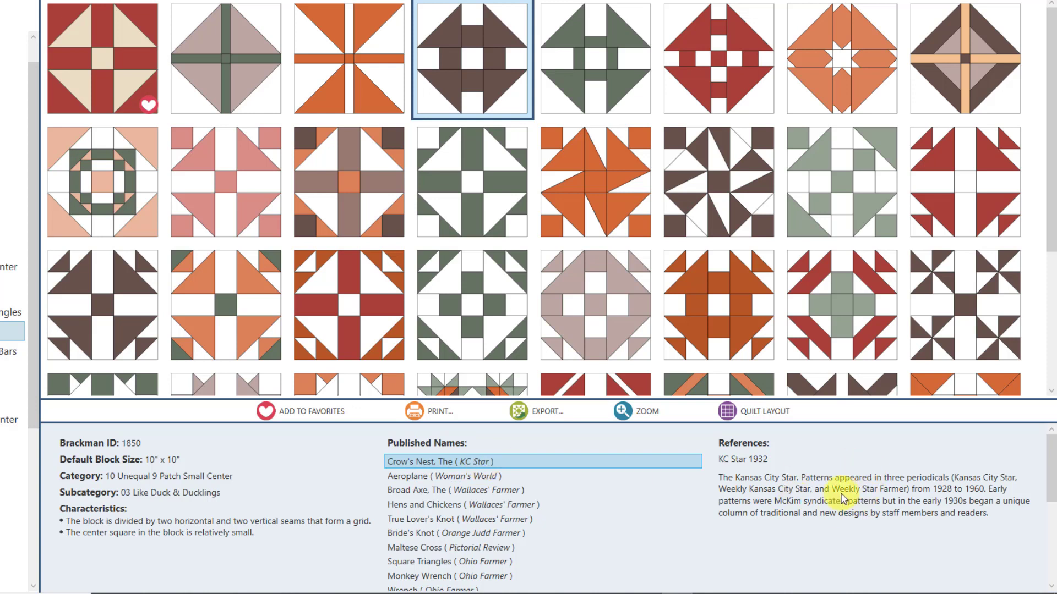
click(464, 476)
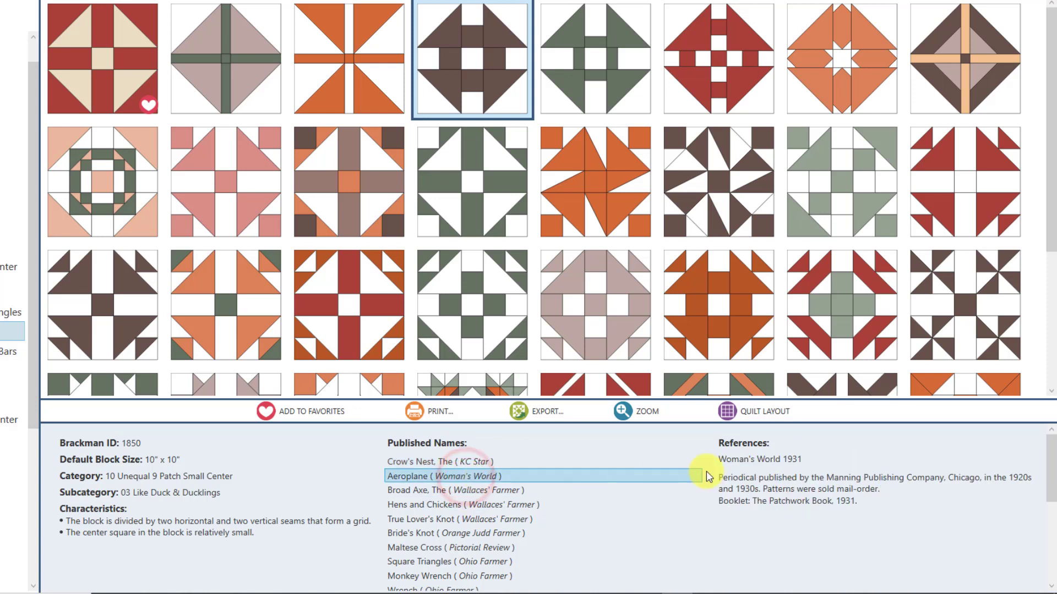
click(476, 495)
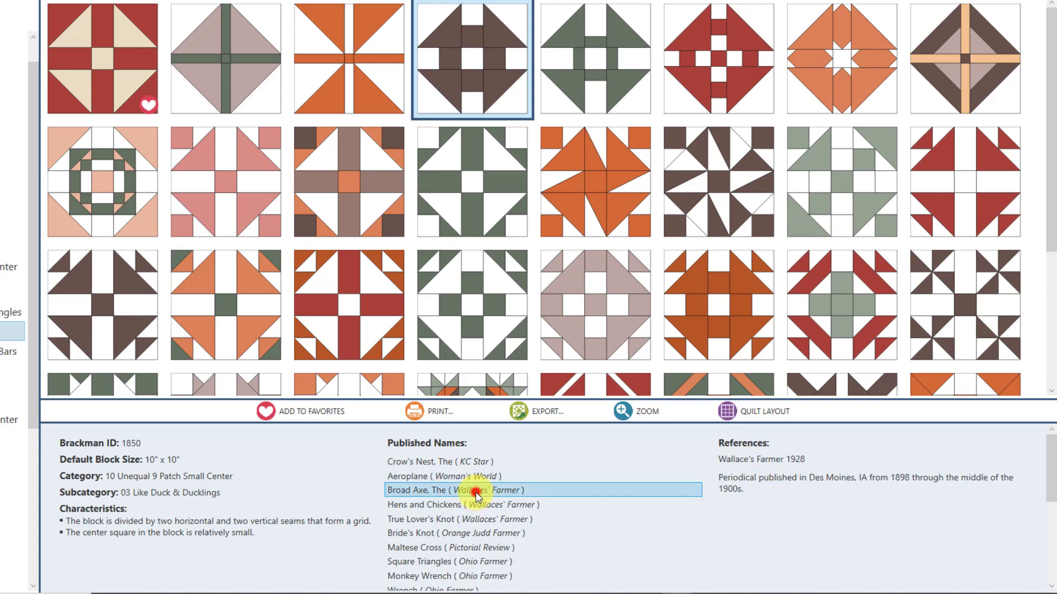
click(506, 512)
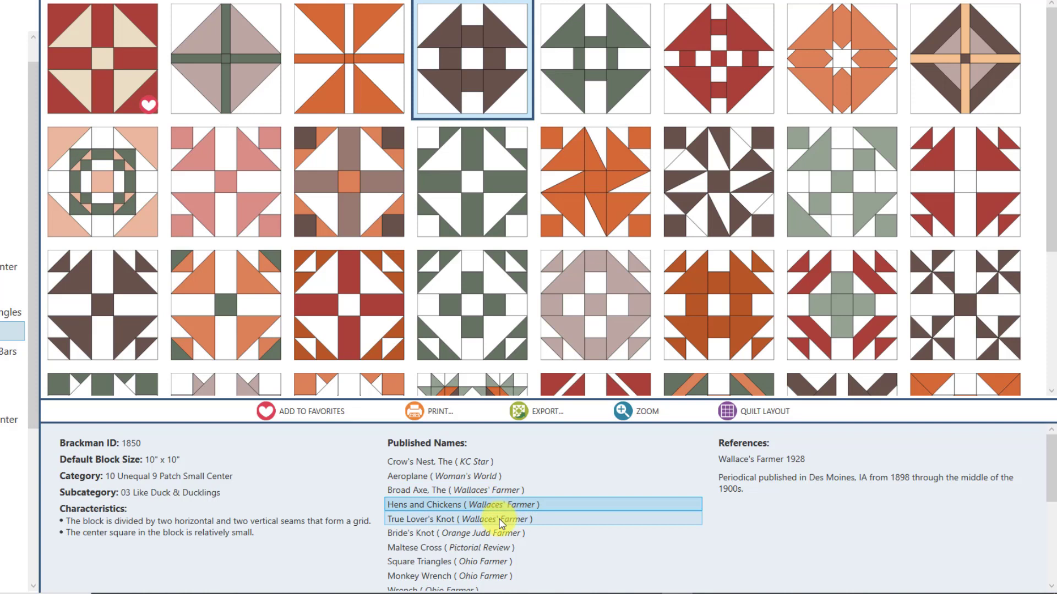
click(468, 534)
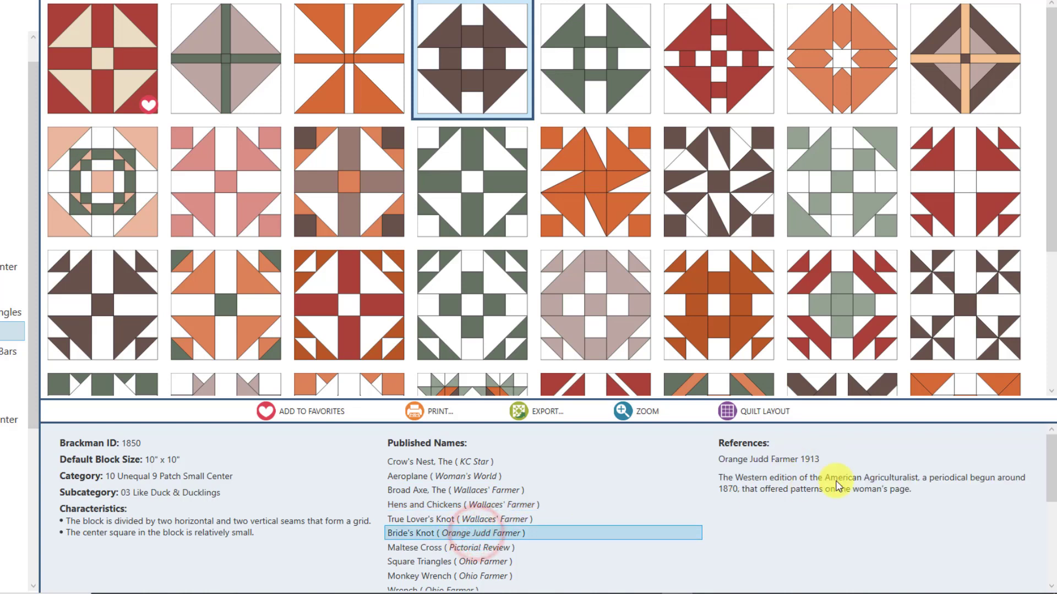
click(454, 464)
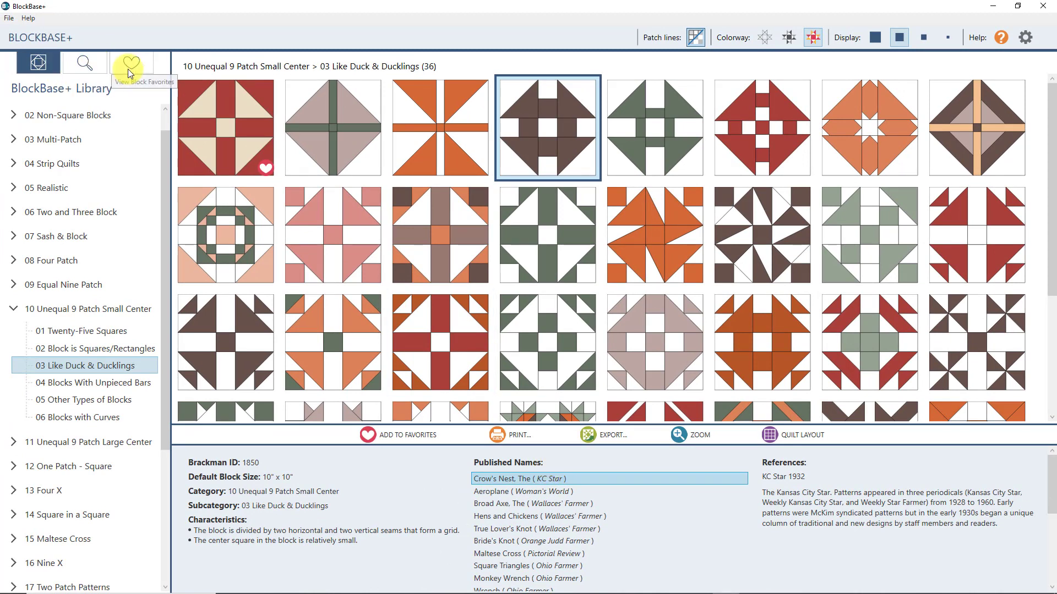
Add block 1850 to favorites and view the 15-block My Favorite Blocks collection
click(399, 438)
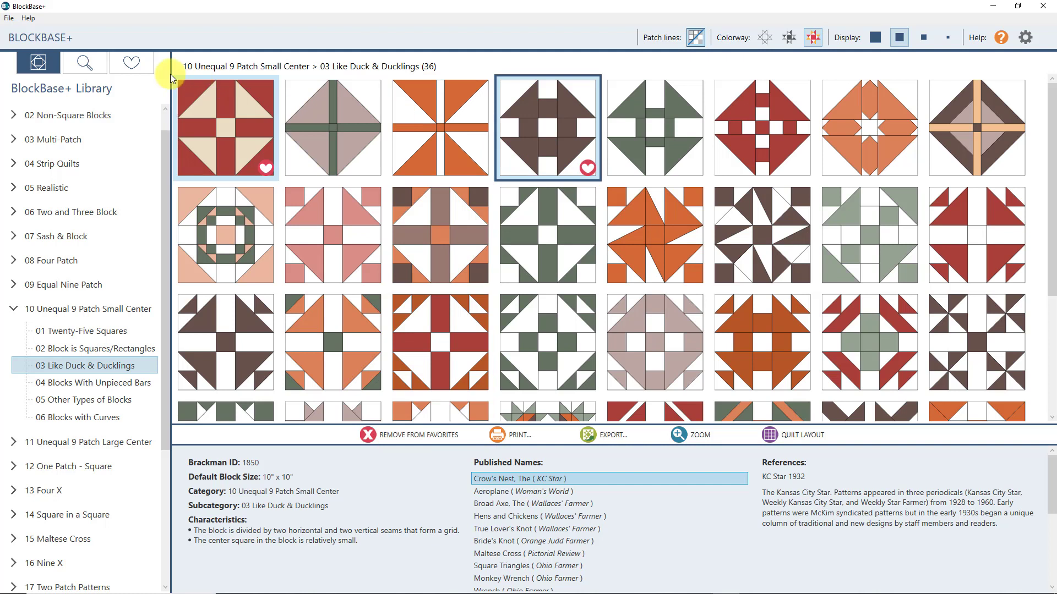
click(133, 65)
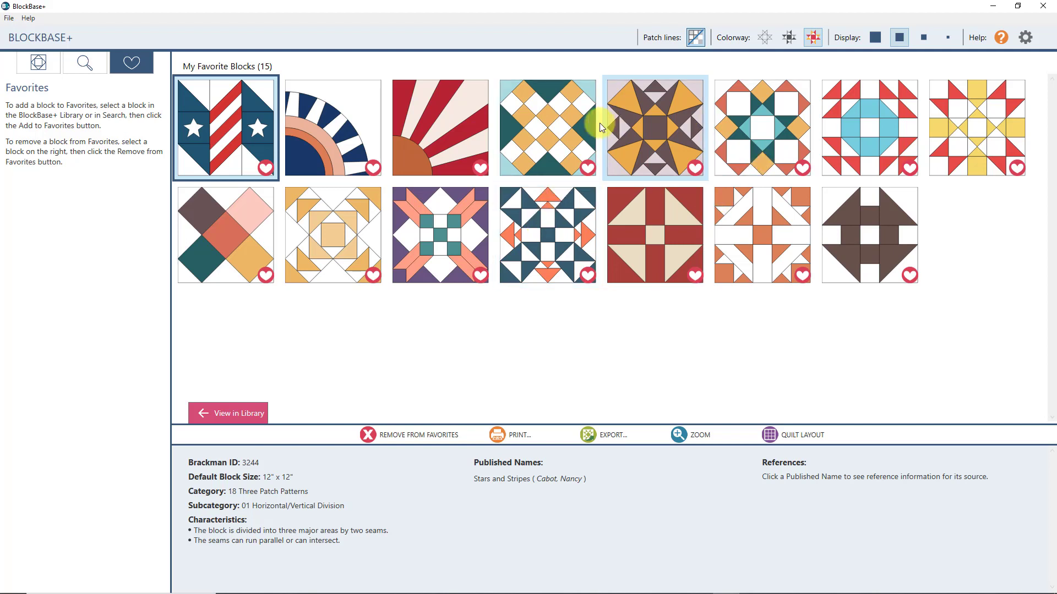
Remove Grandmother's Cross from My Favorite Blocks, then select the Flowering Nine Patch favorite
click(556, 120)
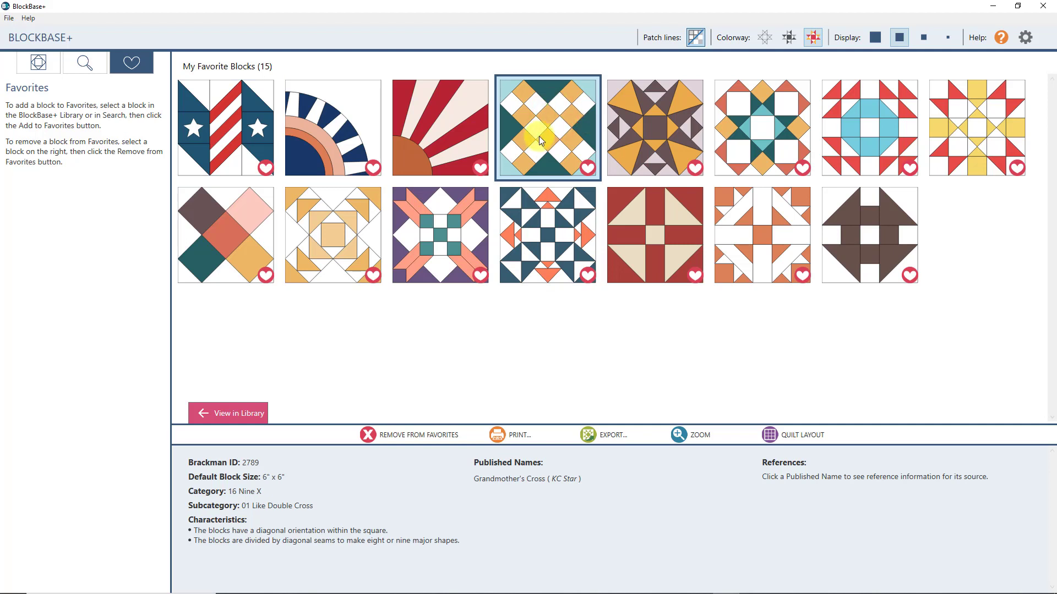
click(408, 436)
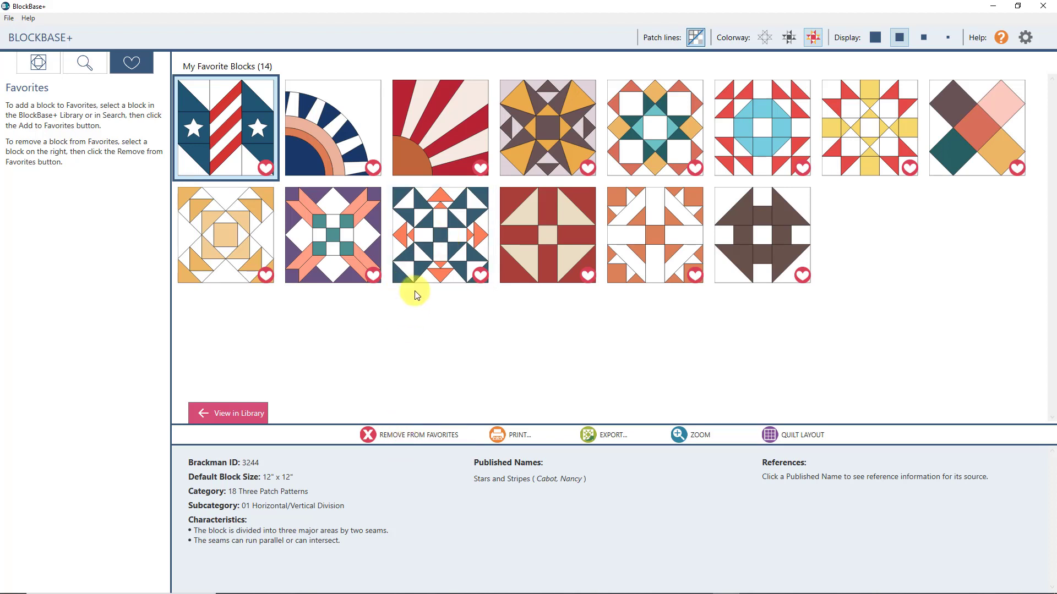
click(328, 236)
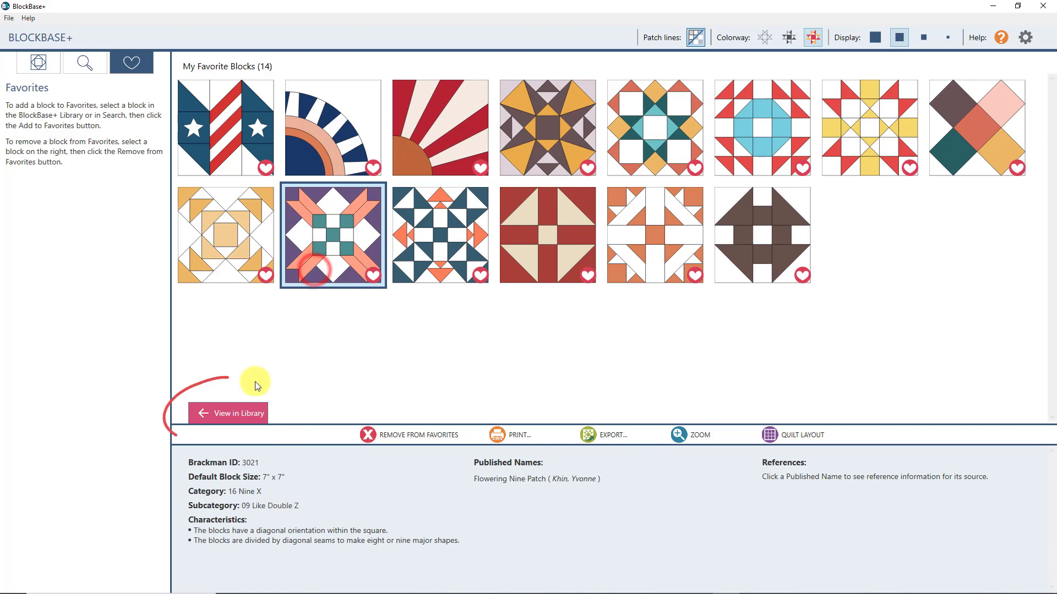
Show Flowering Nine Patch in the library, then locate favorite Federal Square in 16 Nine X > 01 Like Double Cross
click(233, 415)
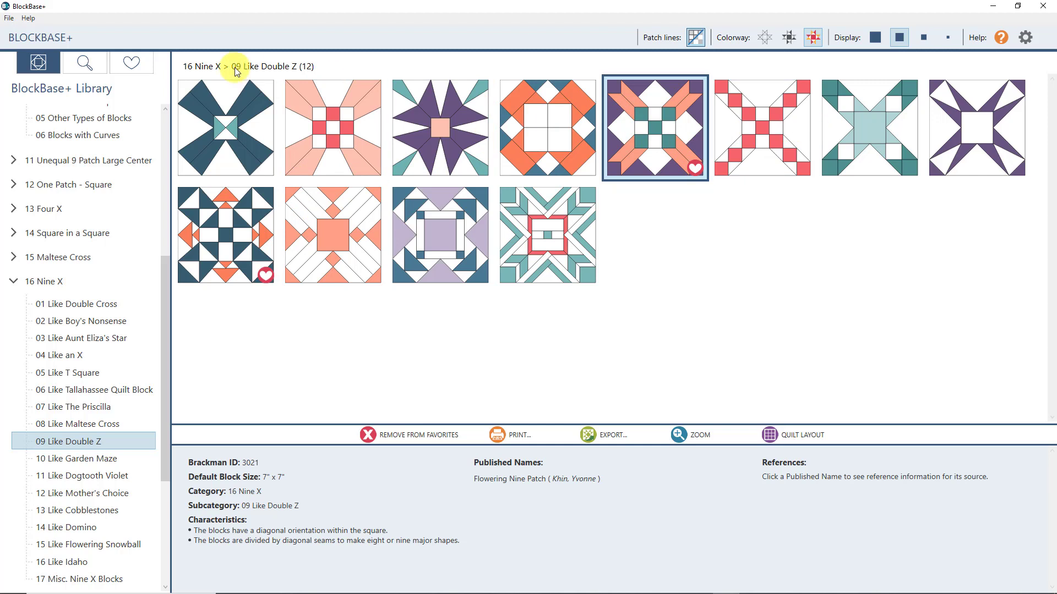
click(132, 64)
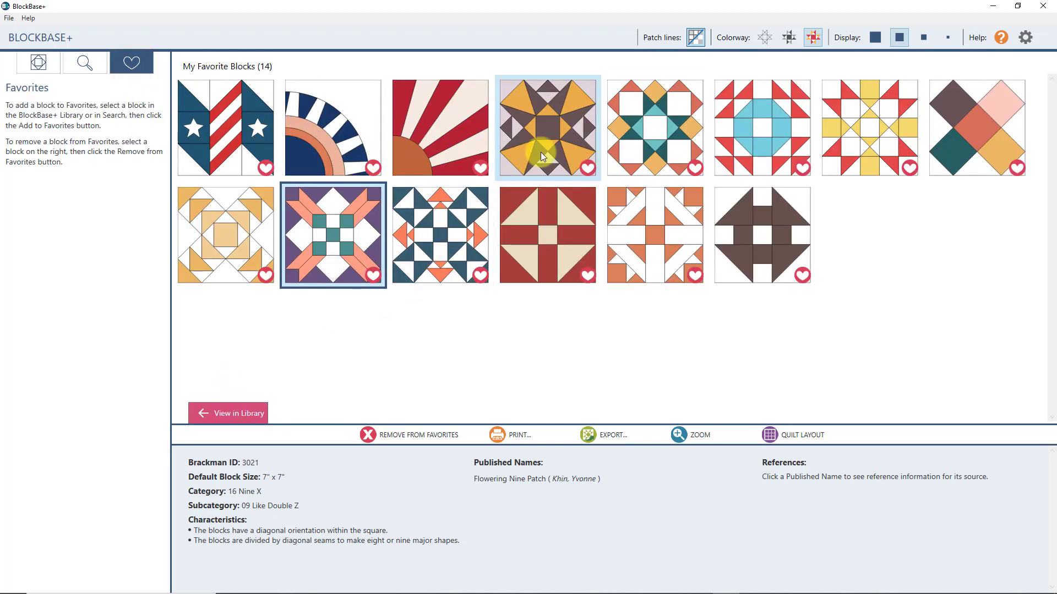
click(666, 134)
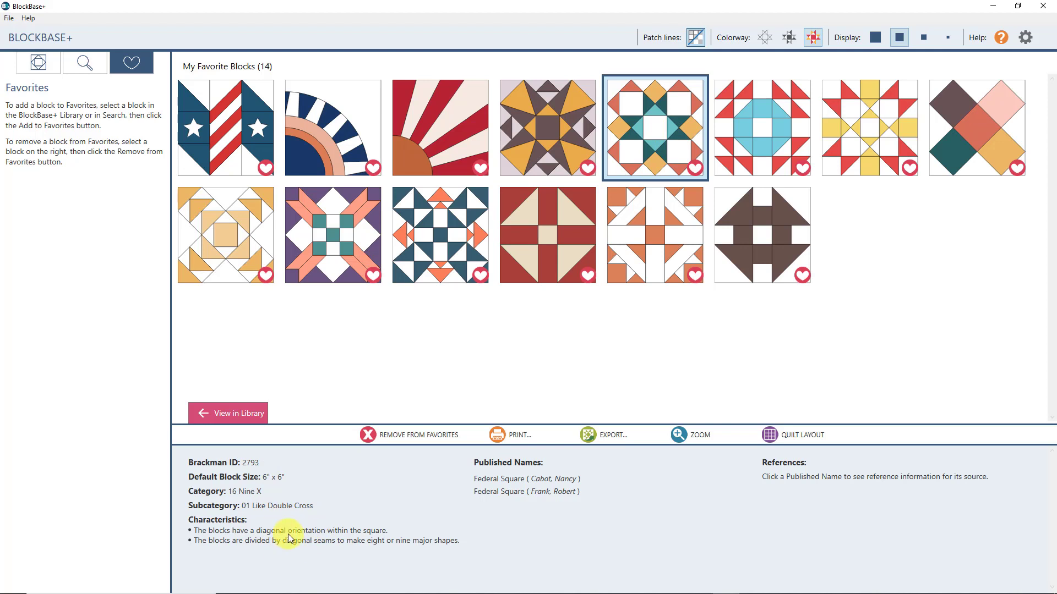
click(241, 414)
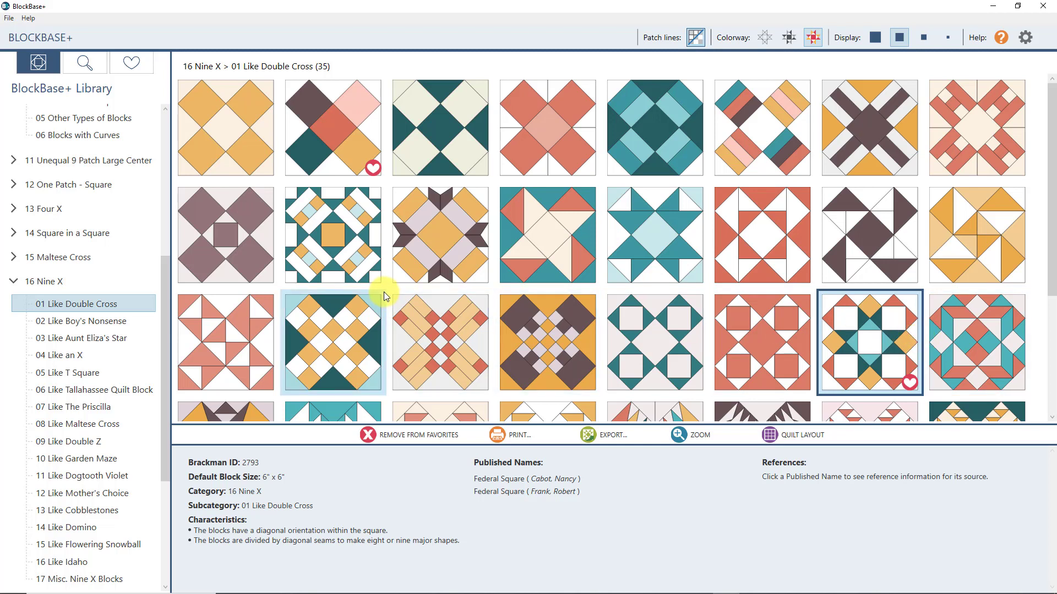
Search Brackman ID 1111d, view Spirit of St. Louis in the library, and return to the results
click(84, 65)
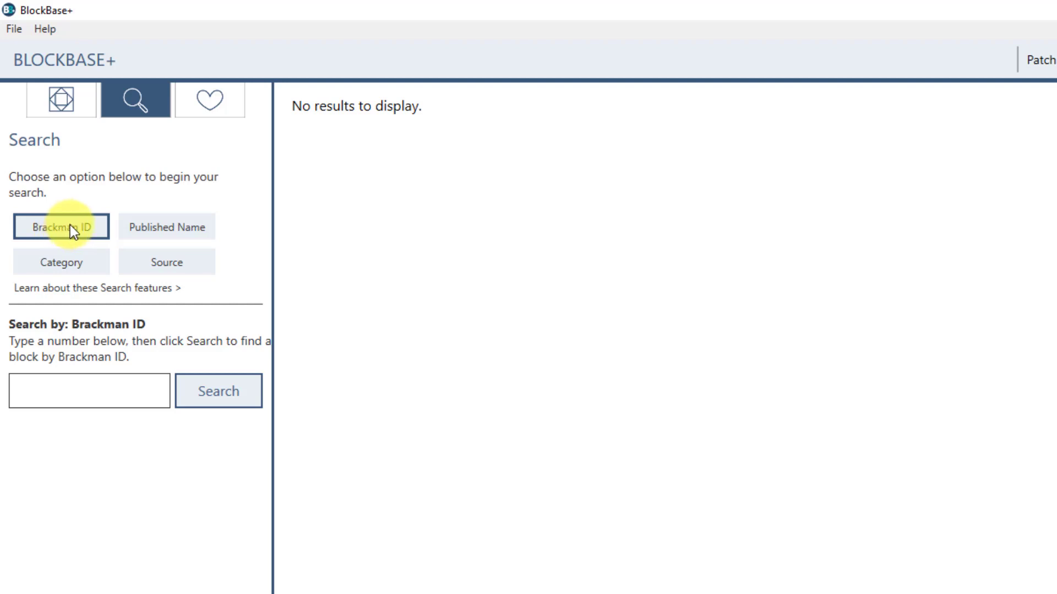
click(52, 392)
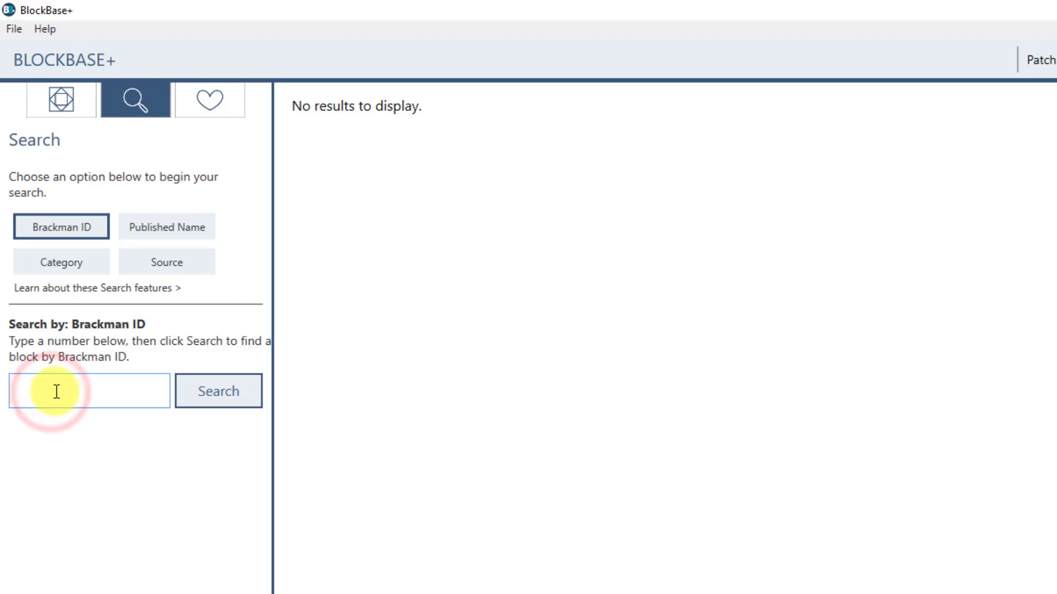
text(1111)
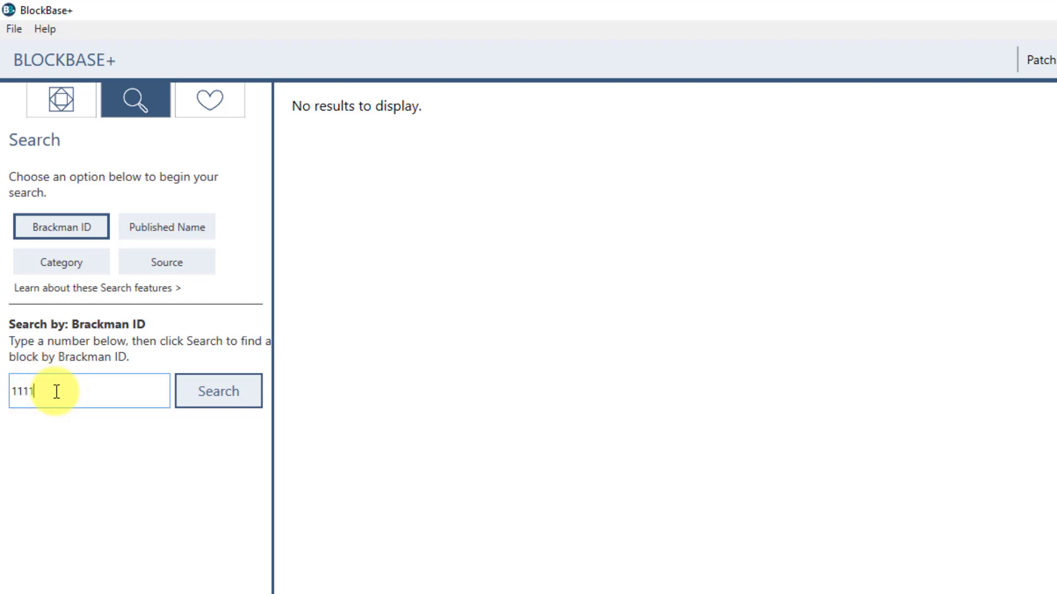
text(d)
key(Return)
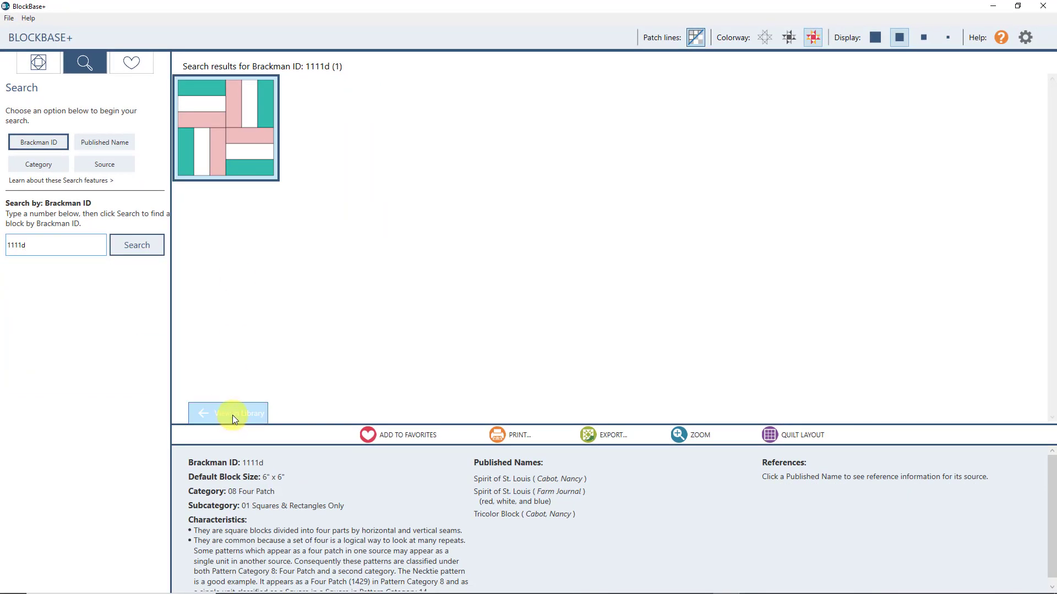
click(232, 415)
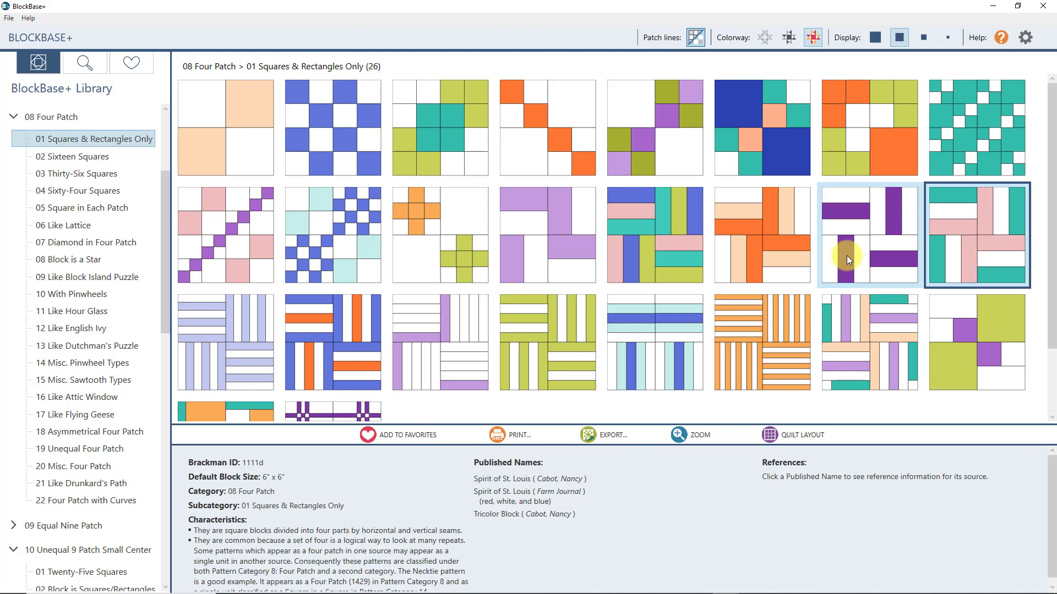
click(90, 65)
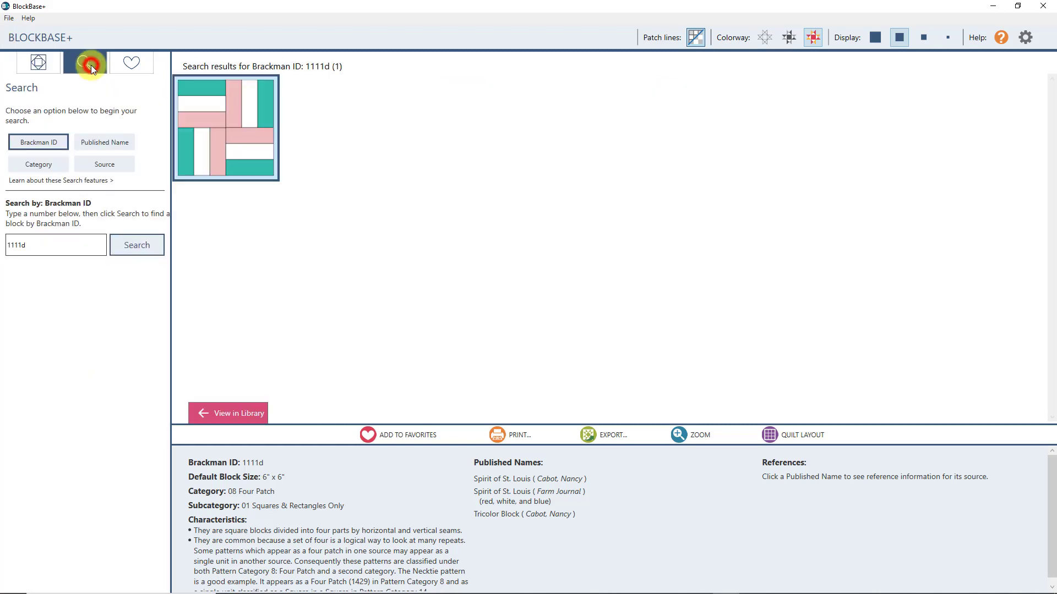
Search blocks by published name for 'churn'
click(116, 141)
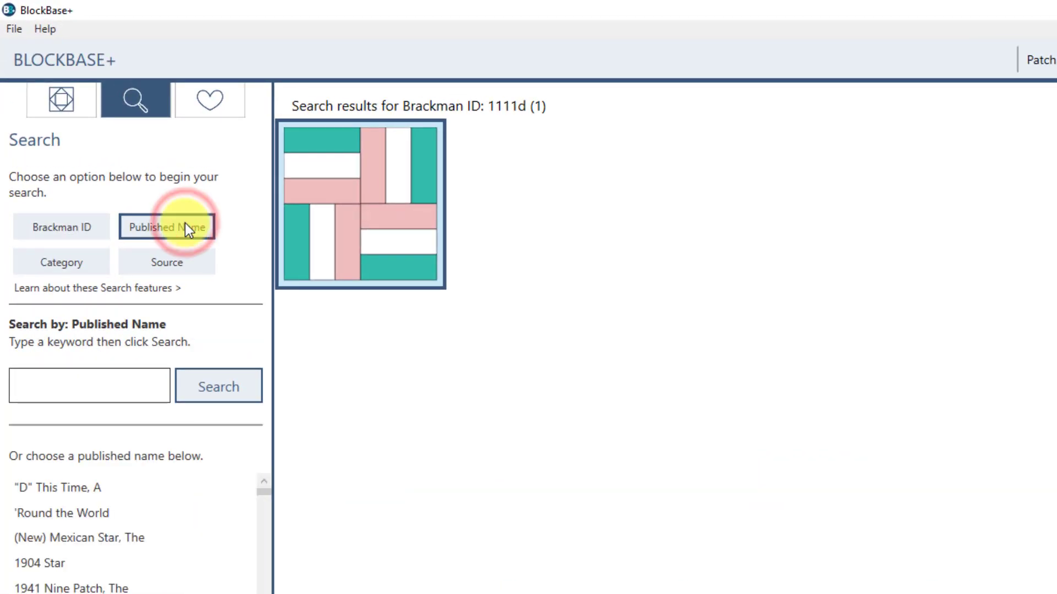
click(131, 393)
text(churn)
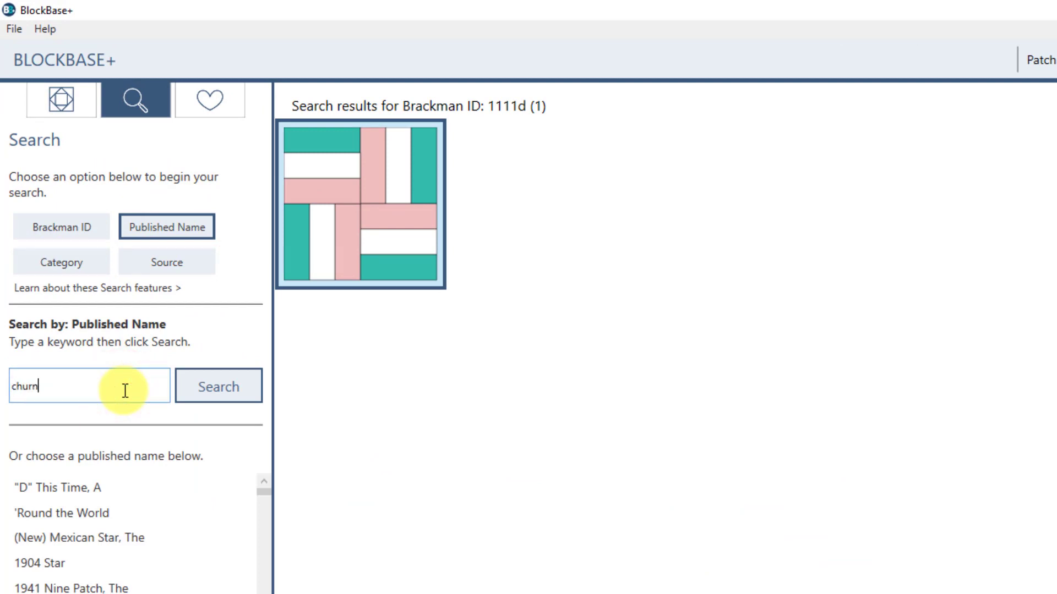
click(236, 394)
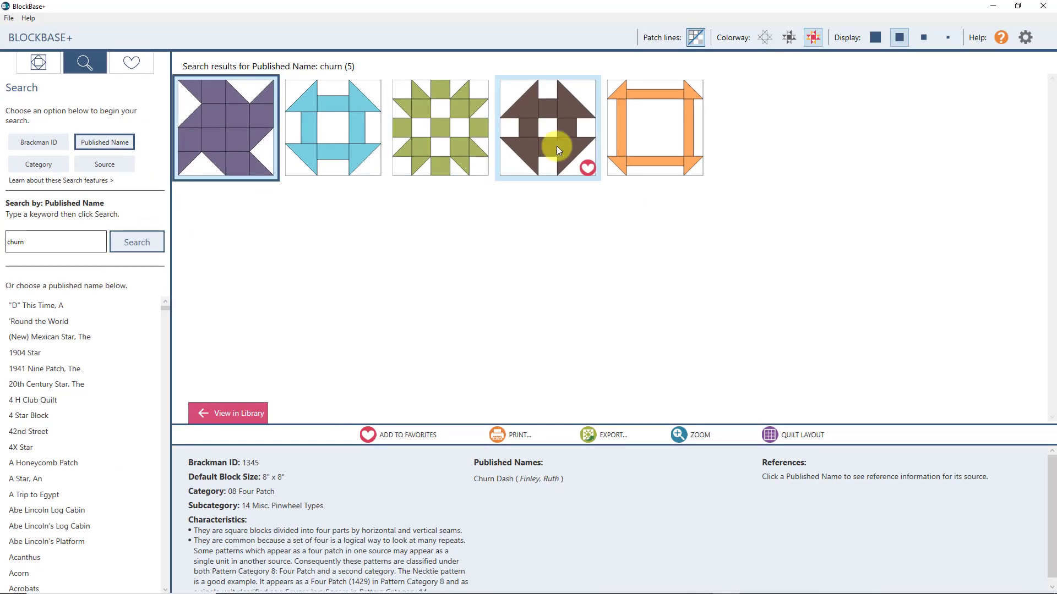
Browse the churn results and Churn Dash references, then list blocks published as Airplane
click(454, 144)
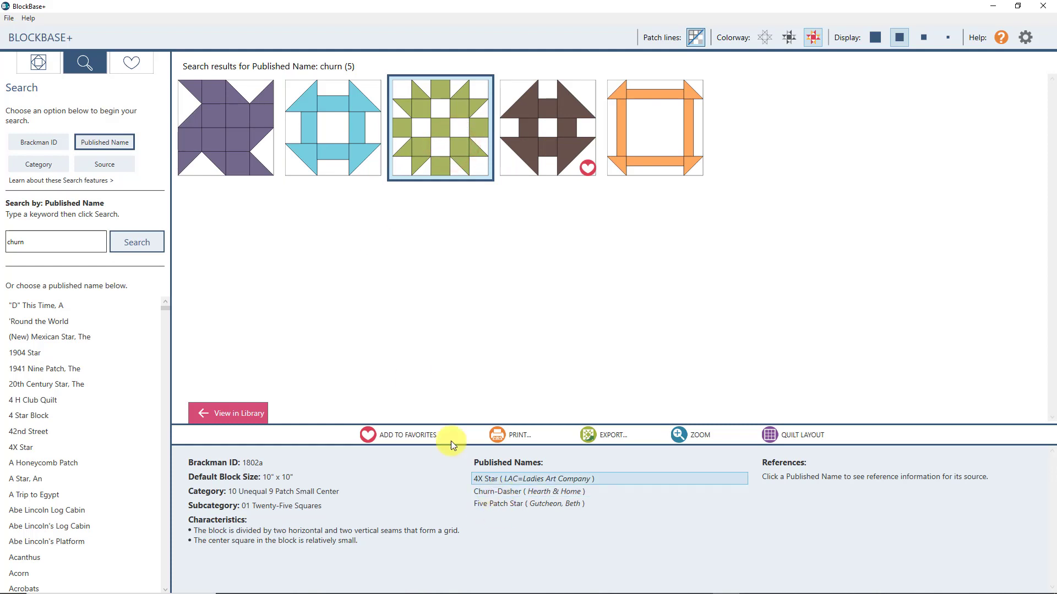
click(329, 131)
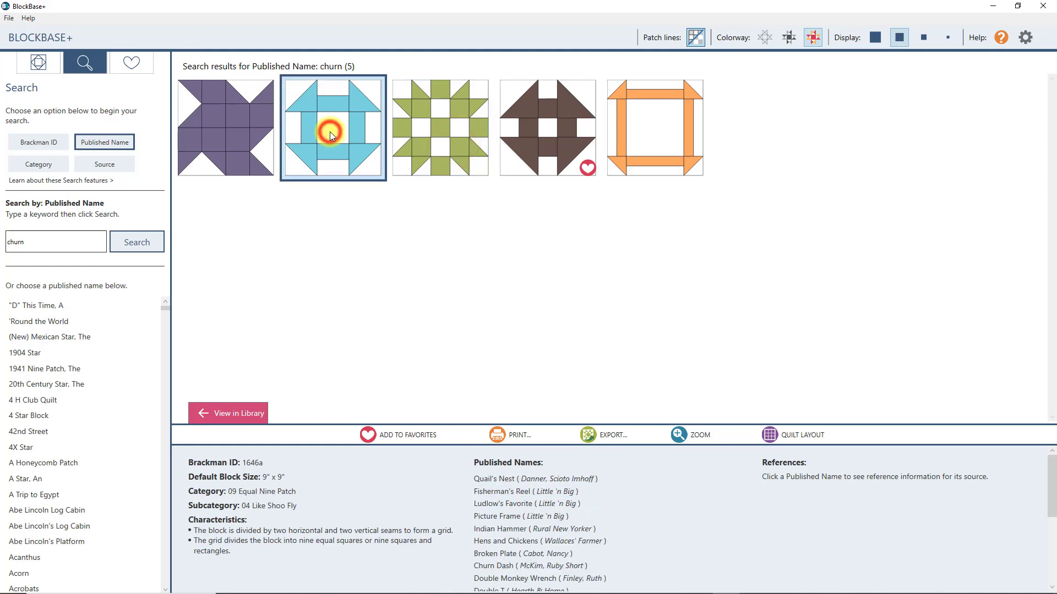
click(502, 566)
click(254, 146)
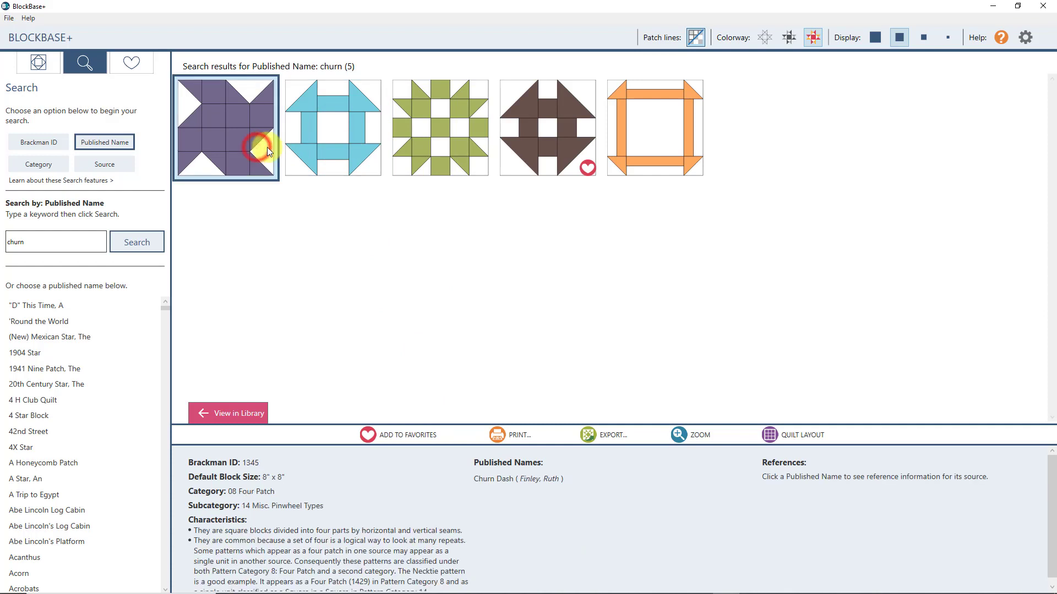
scroll(55, 380, down, 2)
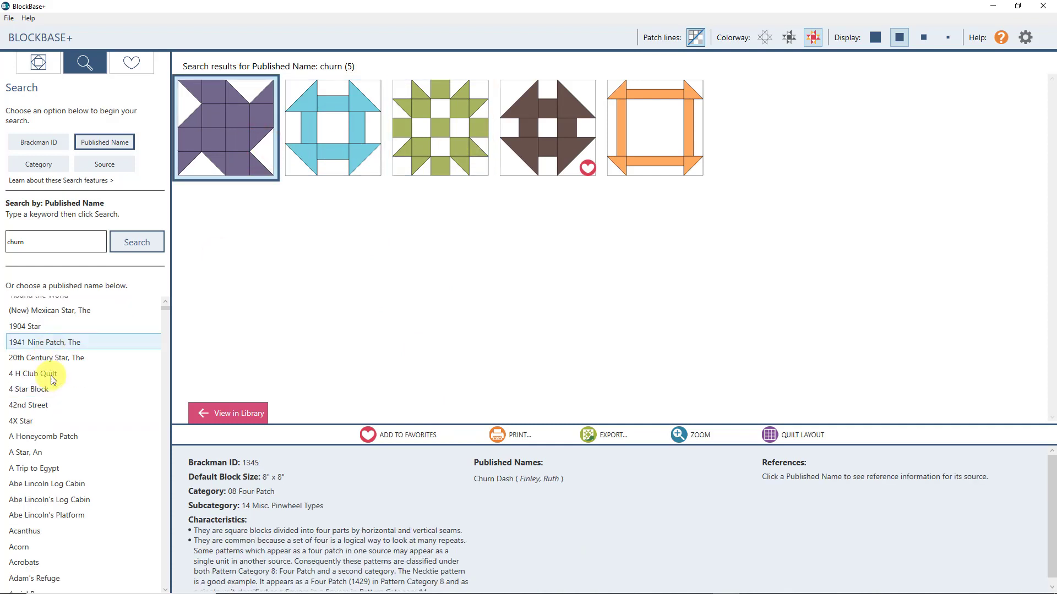
scroll(52, 380, down, 4)
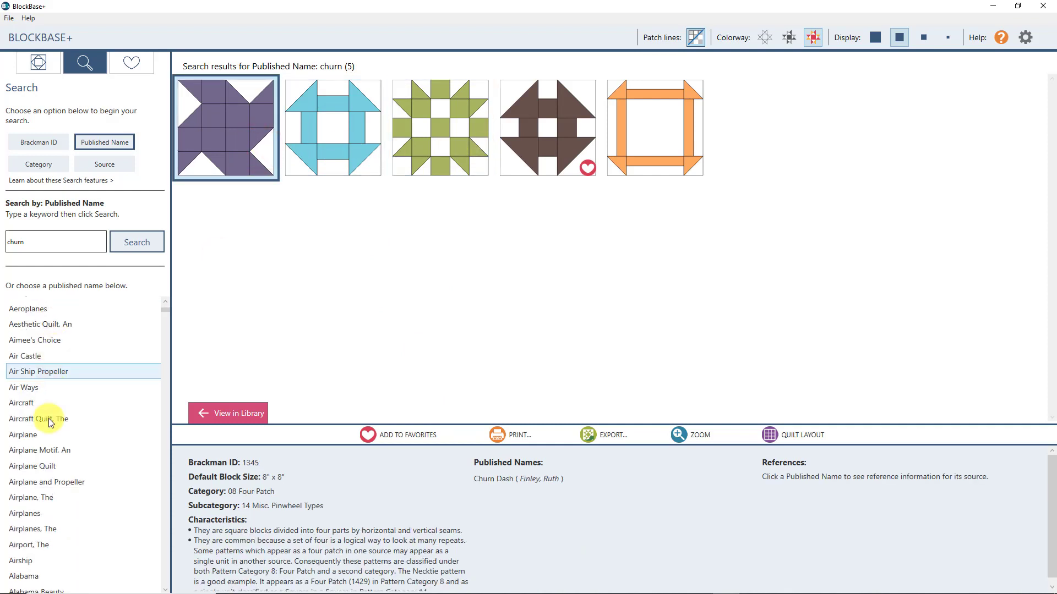
click(28, 436)
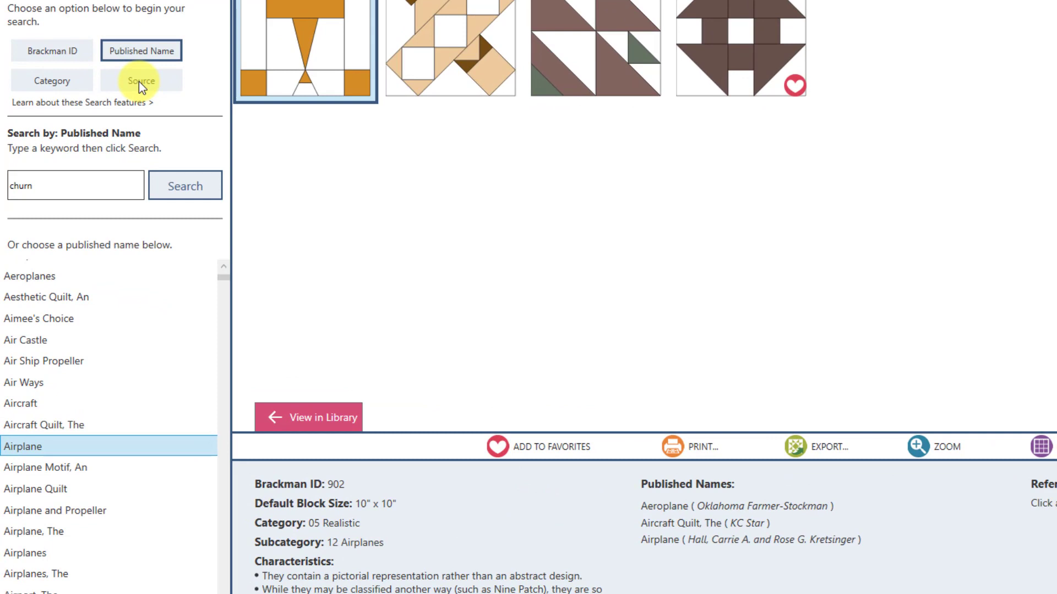
Switch to Category search and expand Skill Level, Construction Method, Time Period and Design Categories
click(51, 80)
click(19, 234)
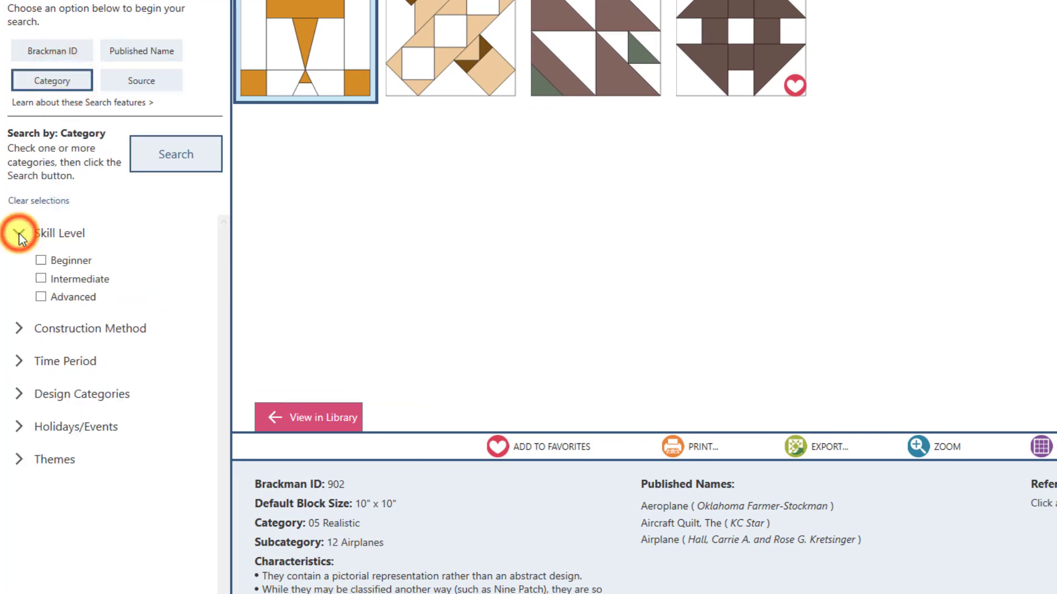
click(19, 328)
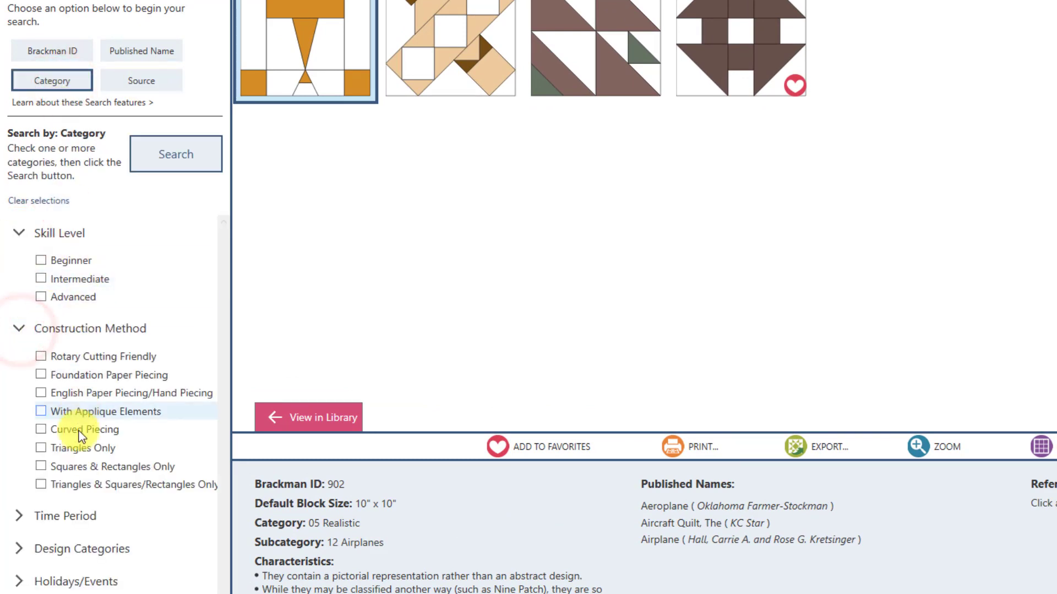
click(19, 516)
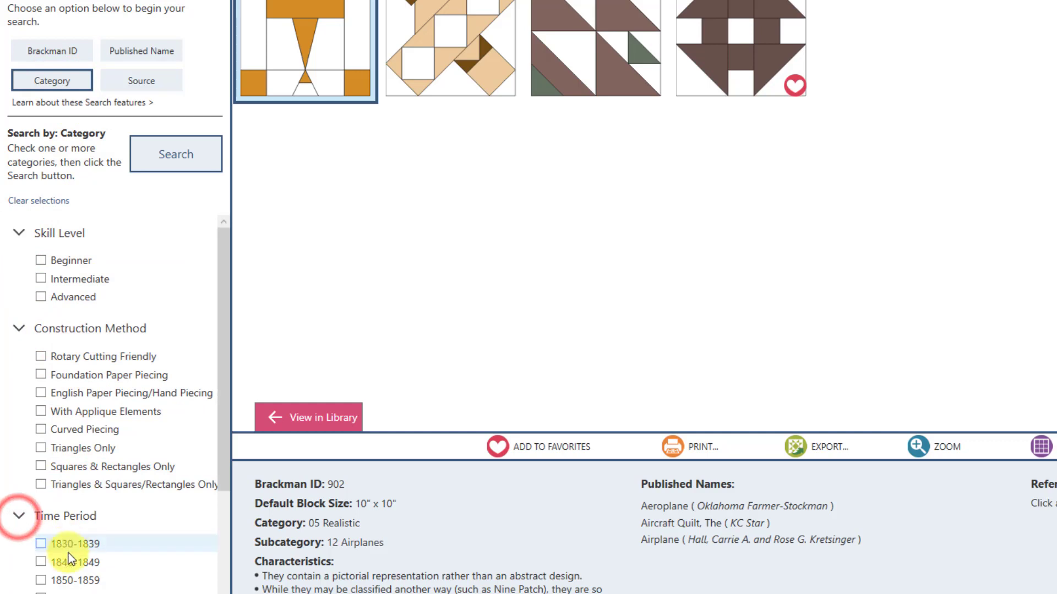
scroll(78, 435, down, 3)
scroll(78, 434, down, 2)
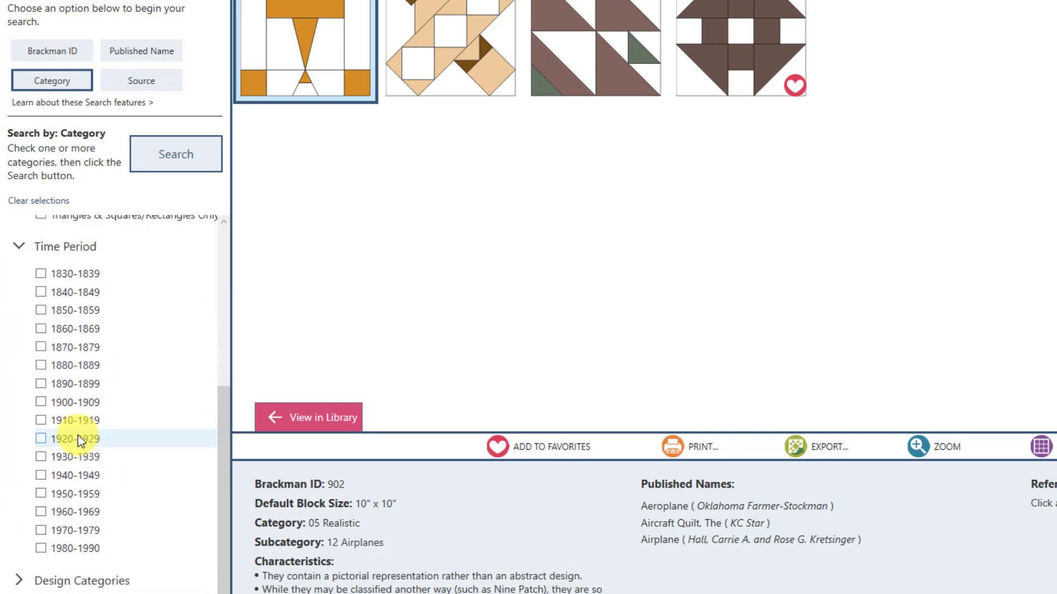
click(20, 582)
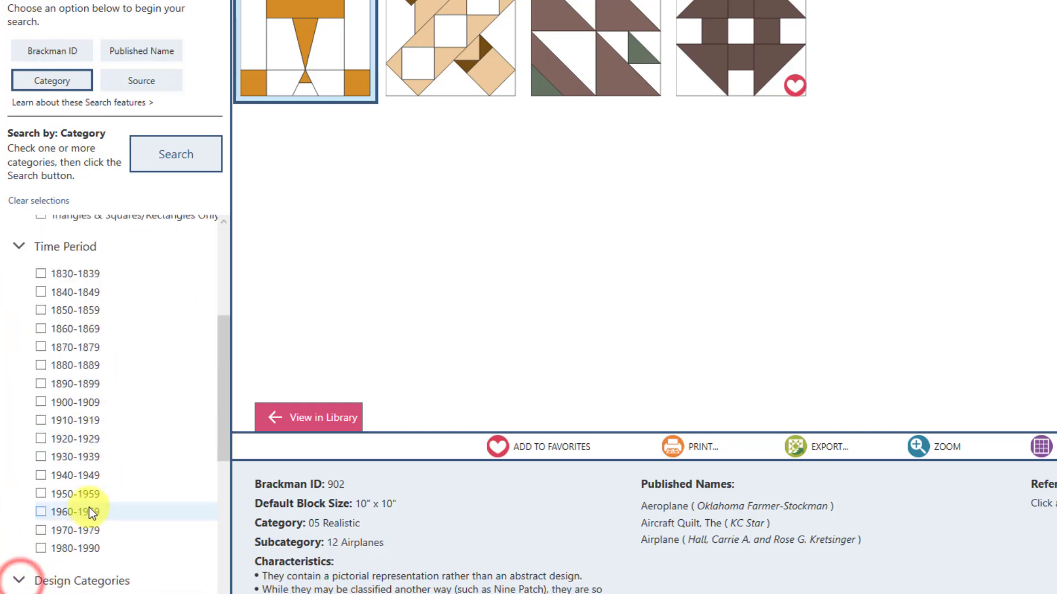
scroll(87, 506, down, 4)
scroll(87, 507, down, 3)
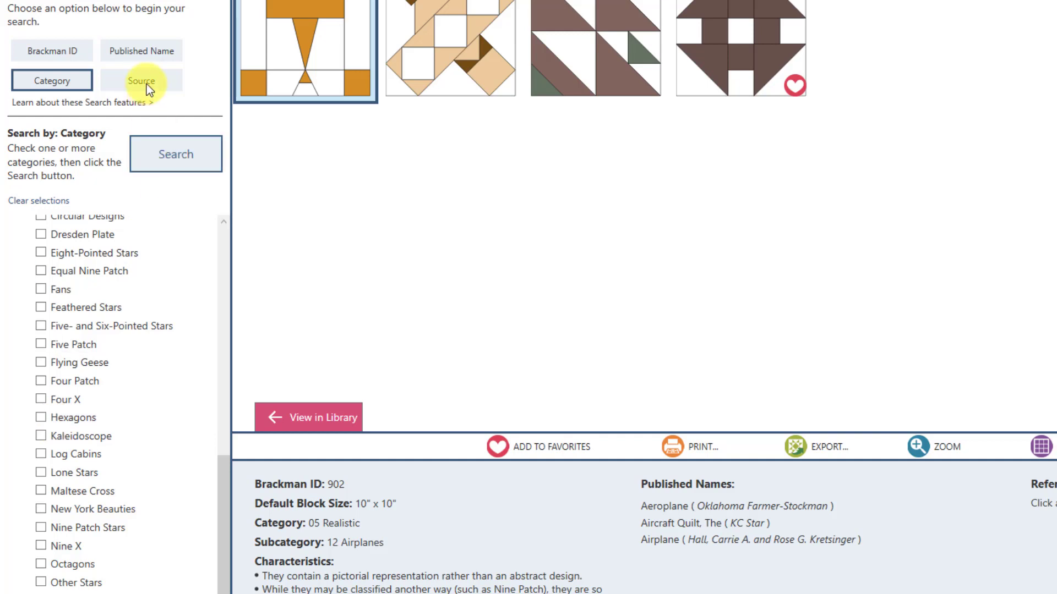
Search by Source, browsing American Farmer, American Needlewoman and Aunt Jane before Aunt Kate's Quilting Bee
click(145, 83)
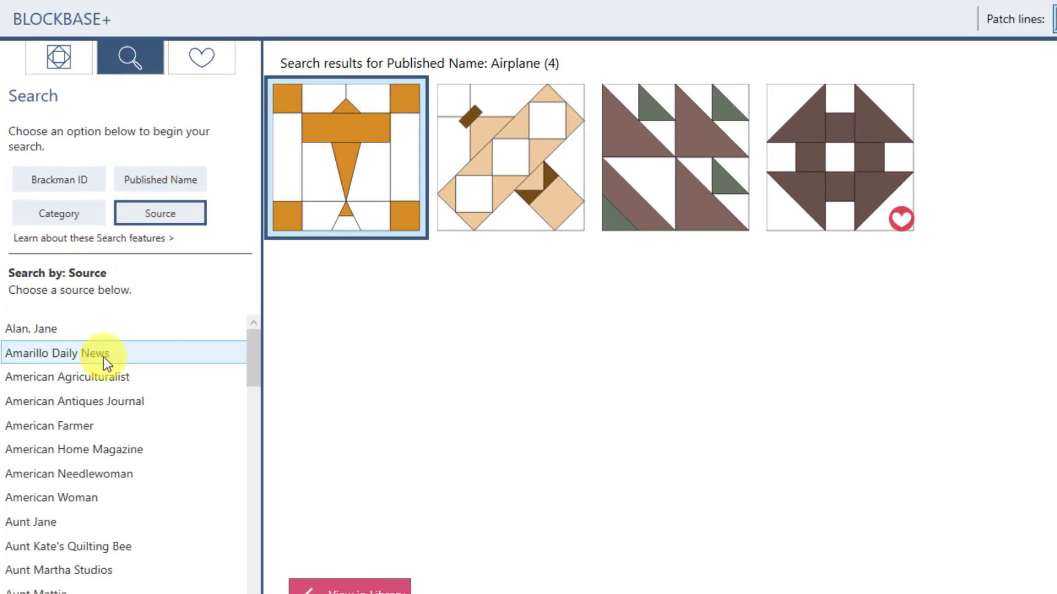
click(55, 425)
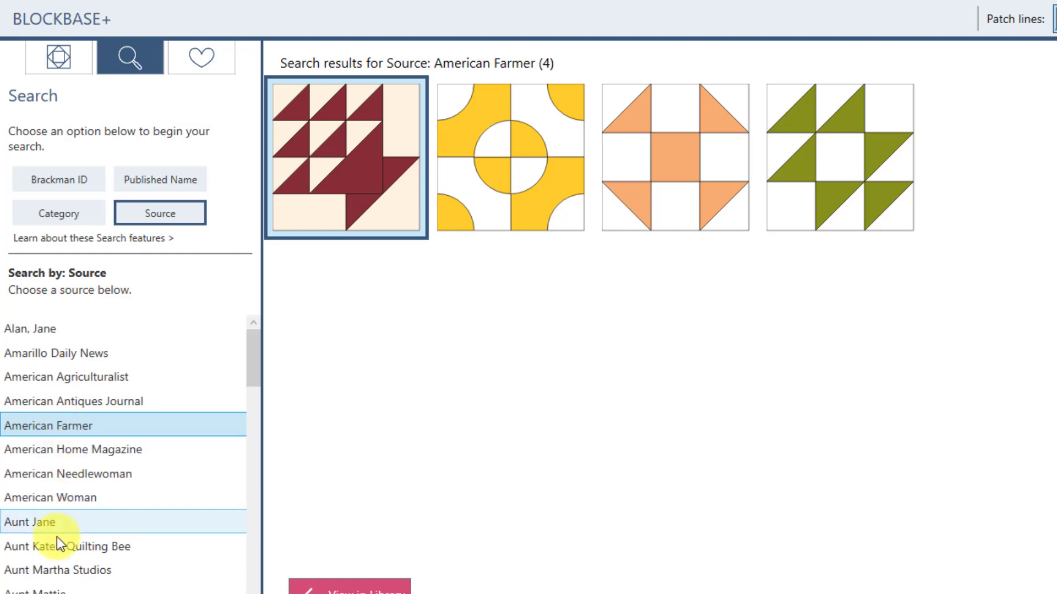
click(110, 331)
click(110, 418)
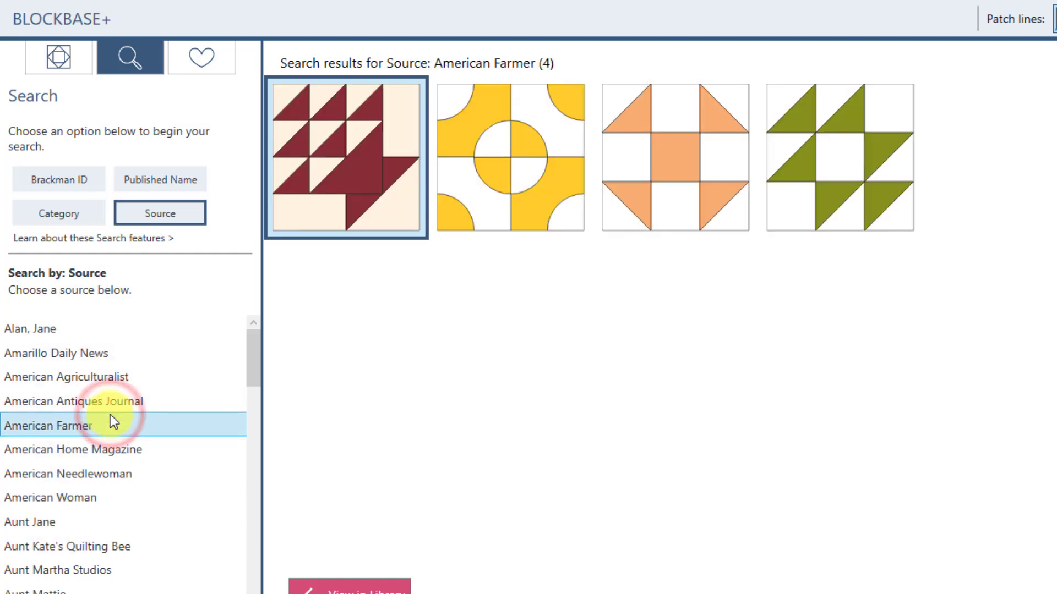
click(104, 474)
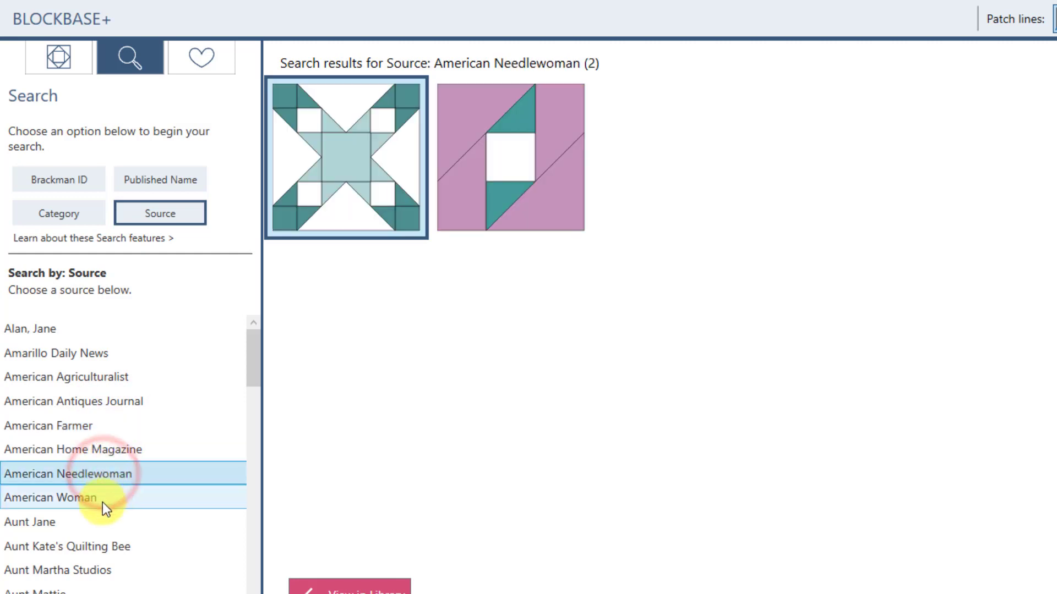
click(69, 523)
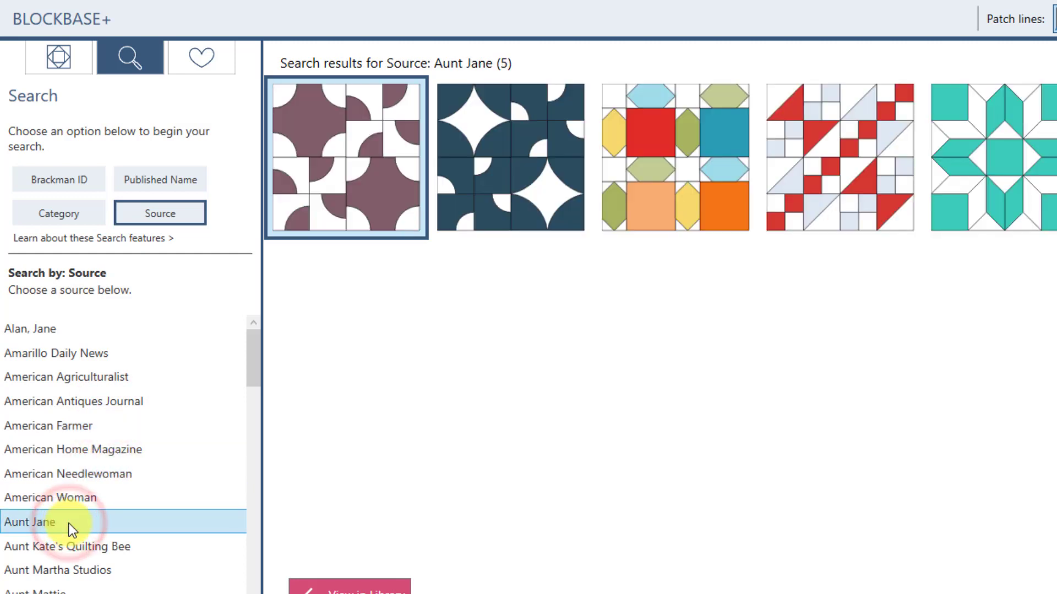
click(92, 546)
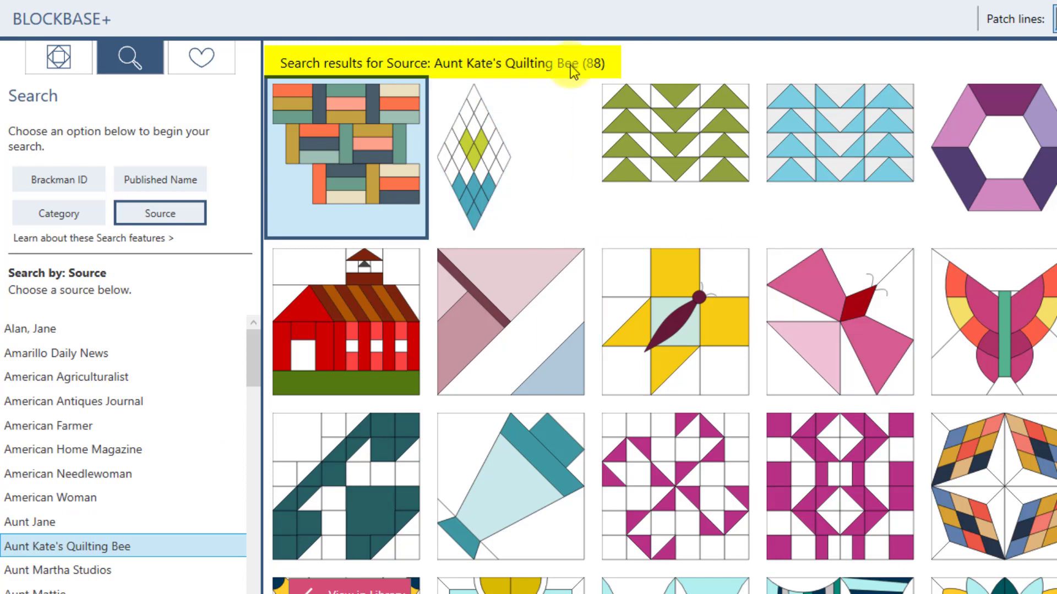
scroll(619, 314, down, 5)
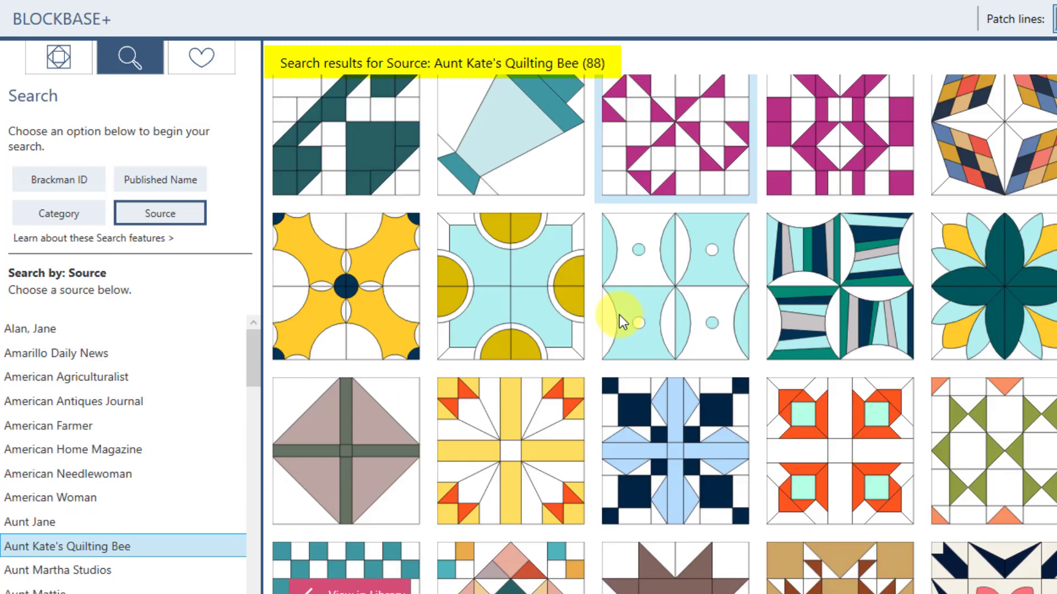
scroll(619, 315, up, 5)
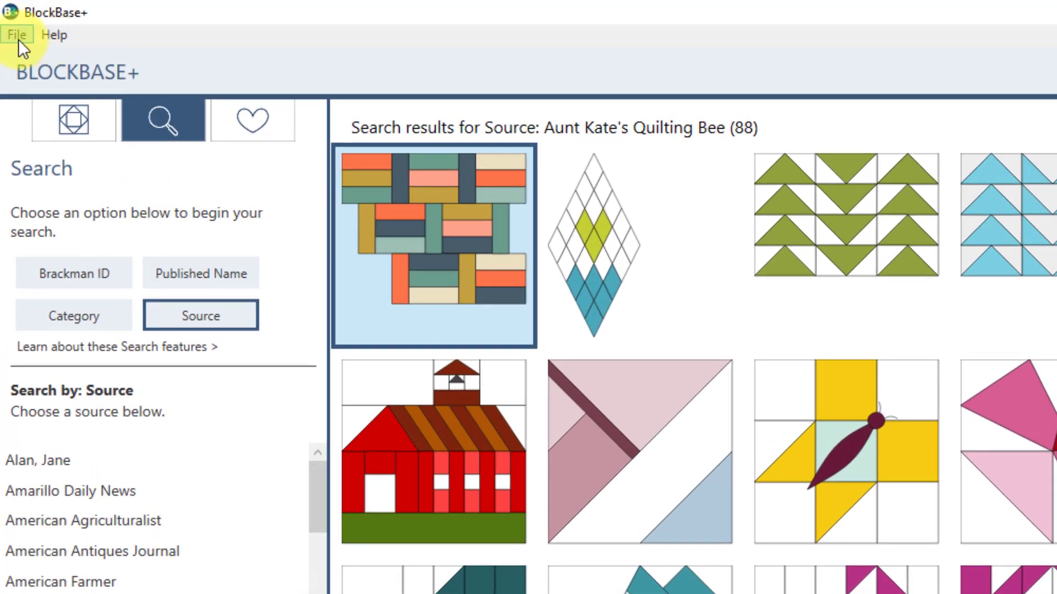
Launch the Getting Started On-Screen Tour from the Help menu
click(22, 35)
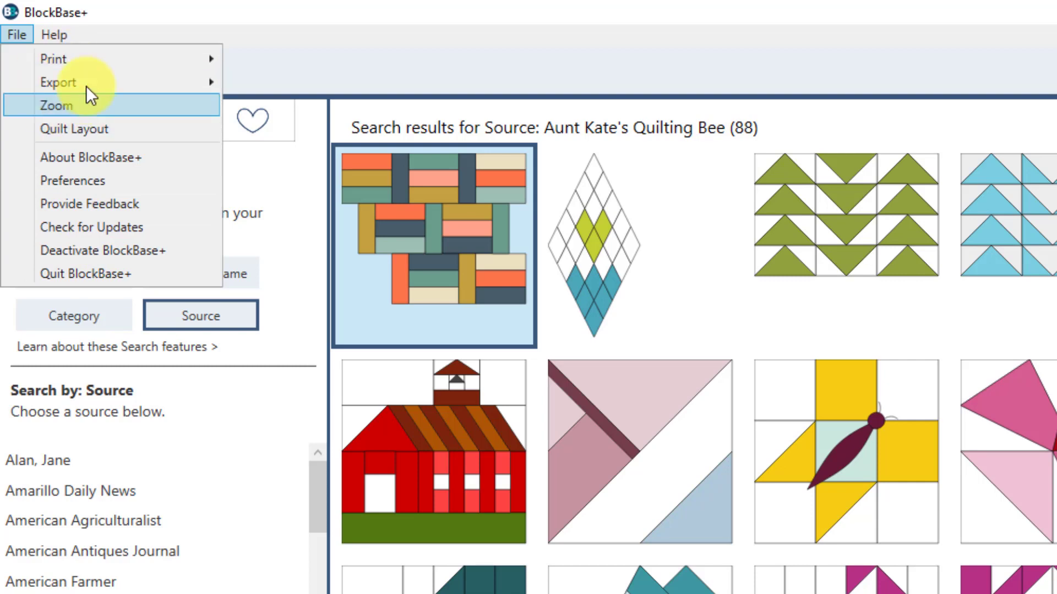
click(58, 31)
click(58, 31)
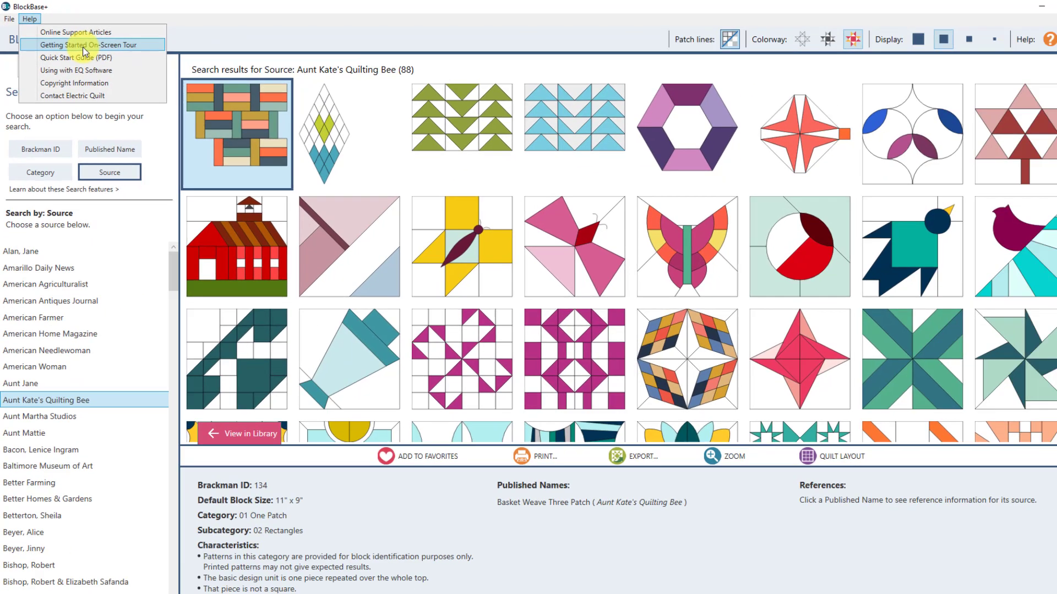
click(83, 46)
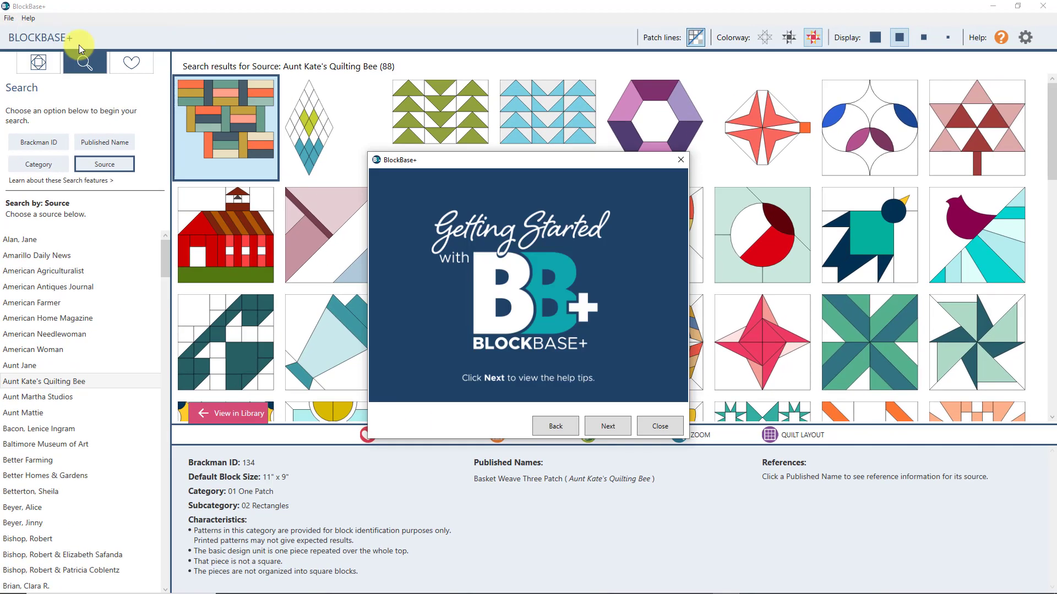
Close the Getting Started tour dialog
click(656, 424)
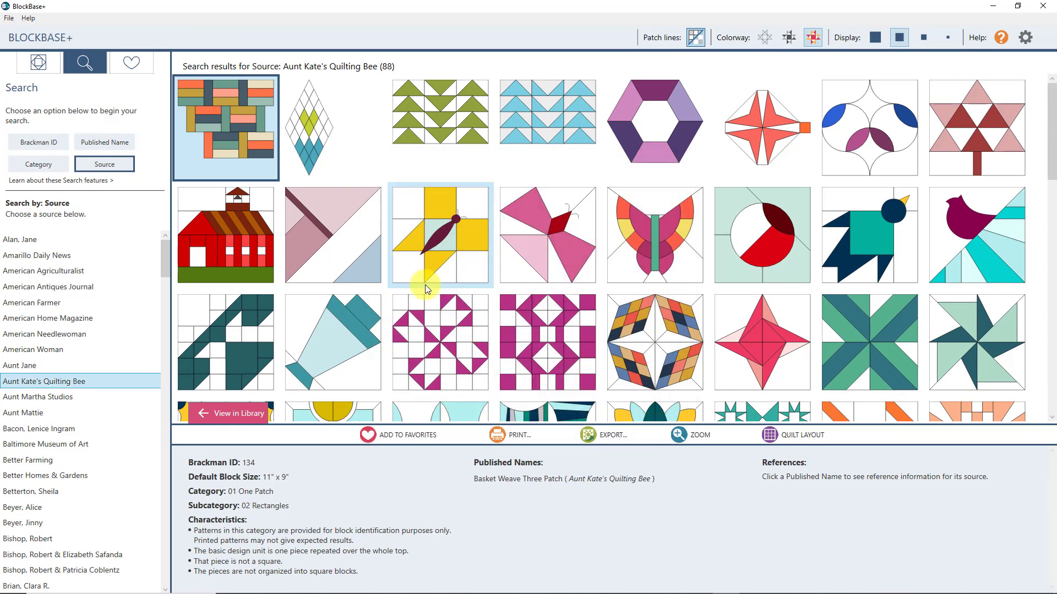